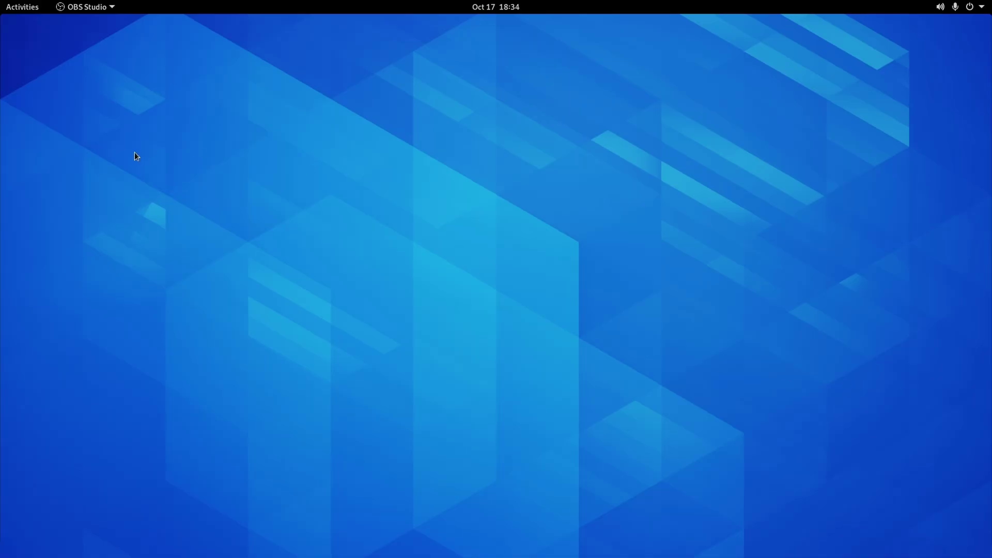
Open, close and reopen the Activities overview.
left_click(34, 6)
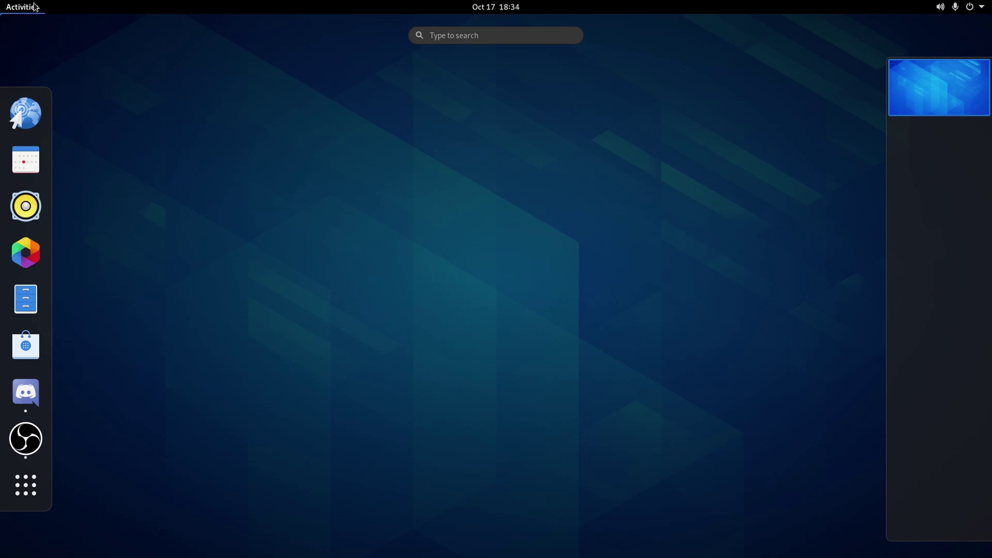
left_click(35, 7)
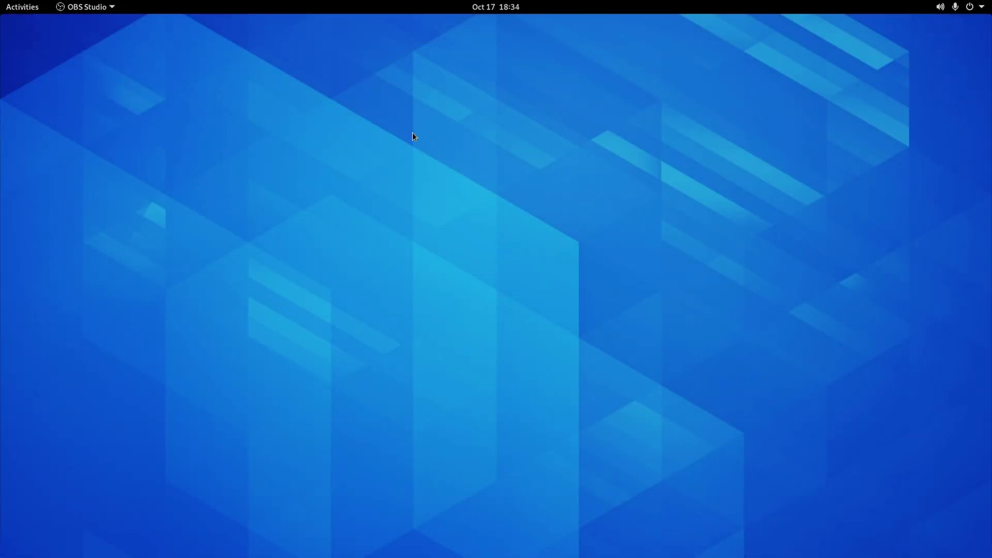
left_click(21, 10)
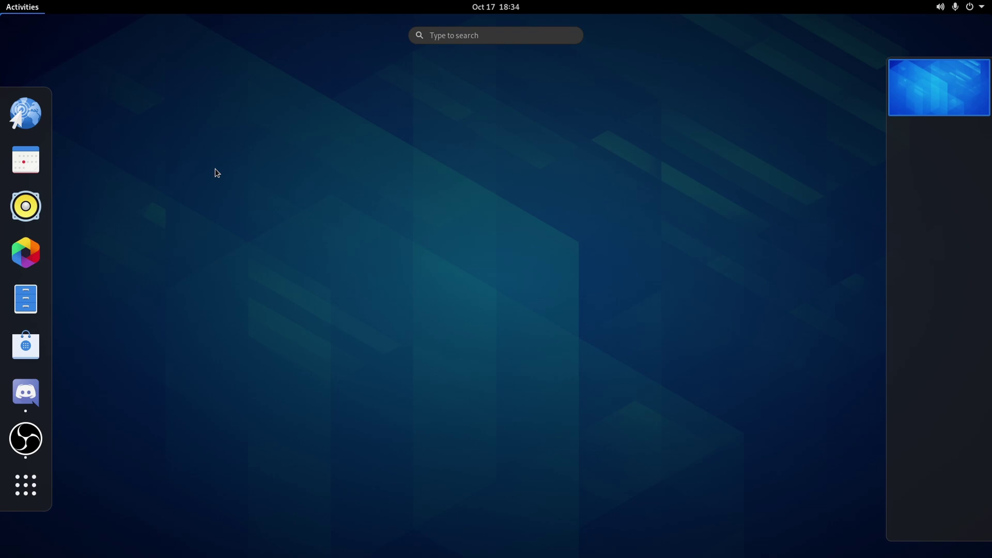
mouse_move(2, 1)
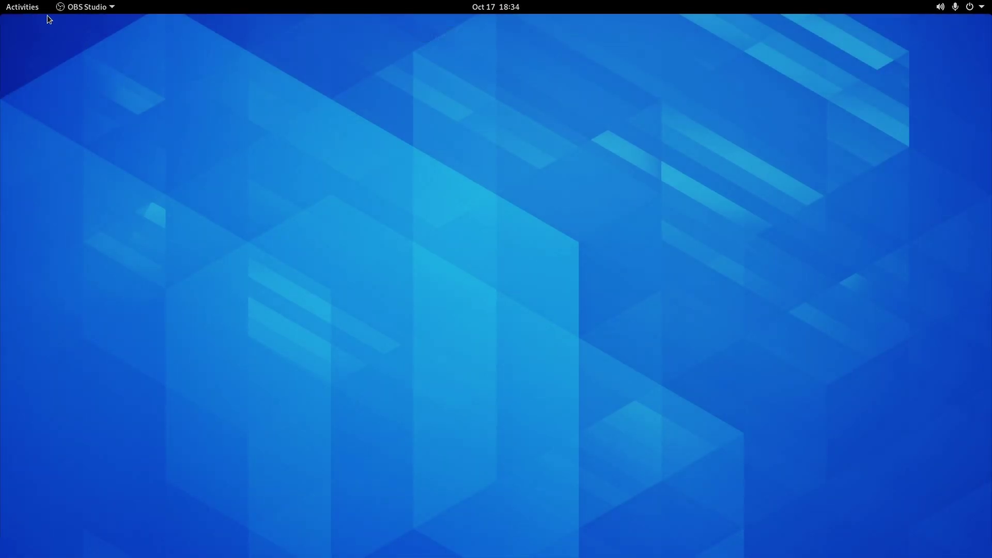
Try the painting wallpaper, then set the snowy forest photo as wallpaper and close Settings.
right_click(426, 207)
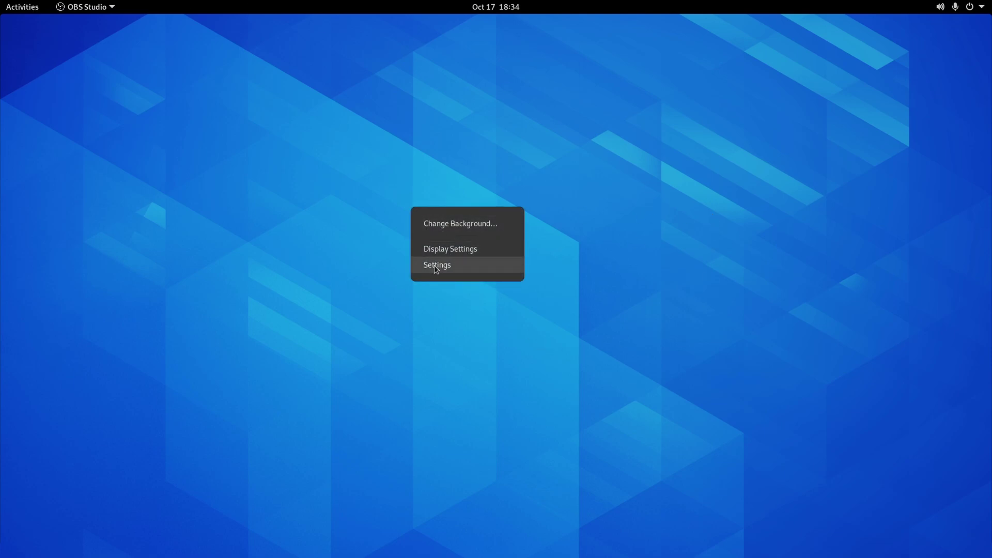
left_click(447, 227)
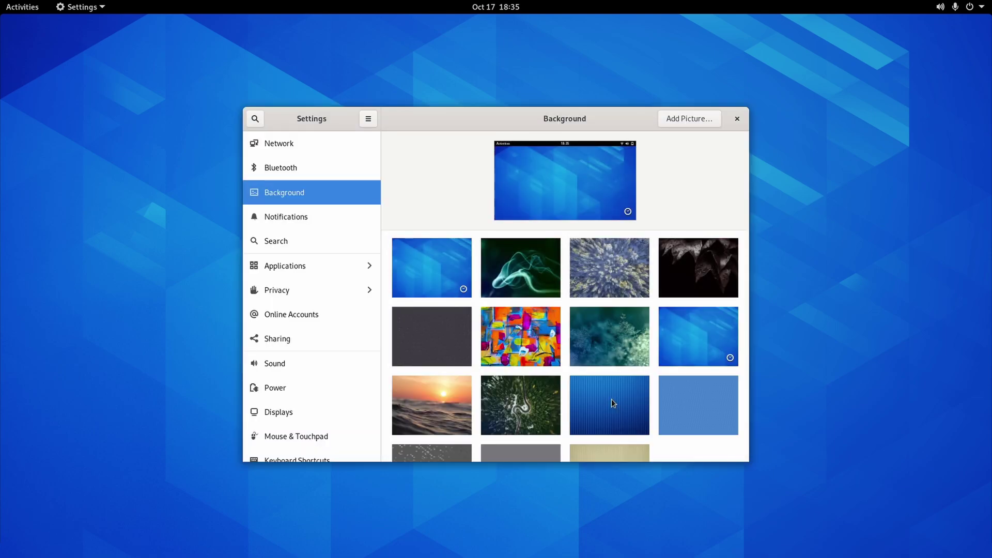
left_click(513, 322)
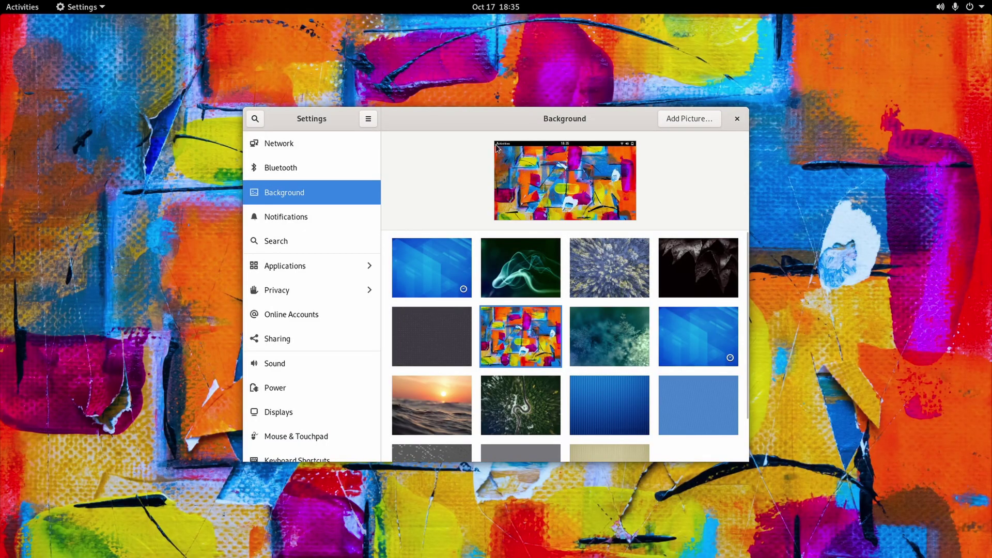
scroll(619, 324, "down", 2)
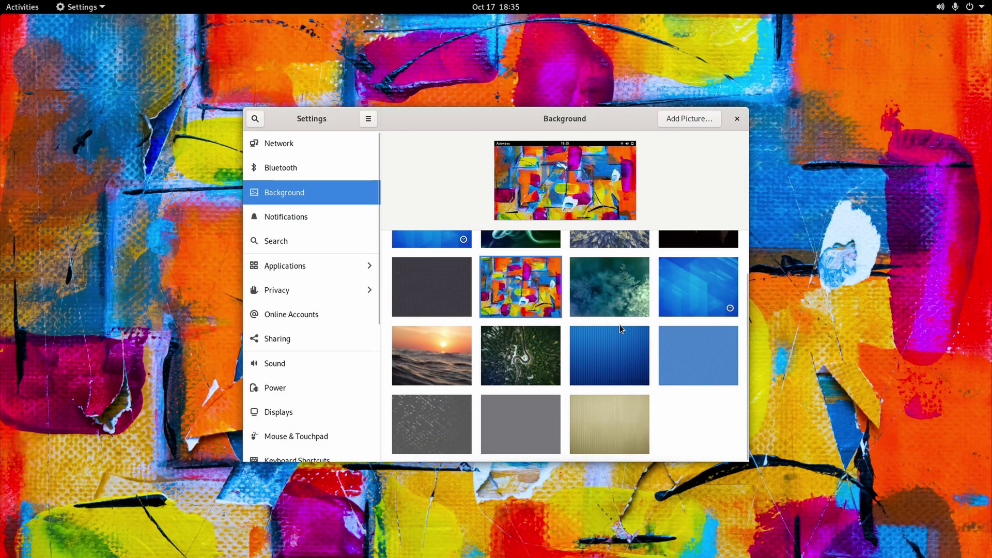
scroll(618, 325, "up", 2)
left_click(609, 289)
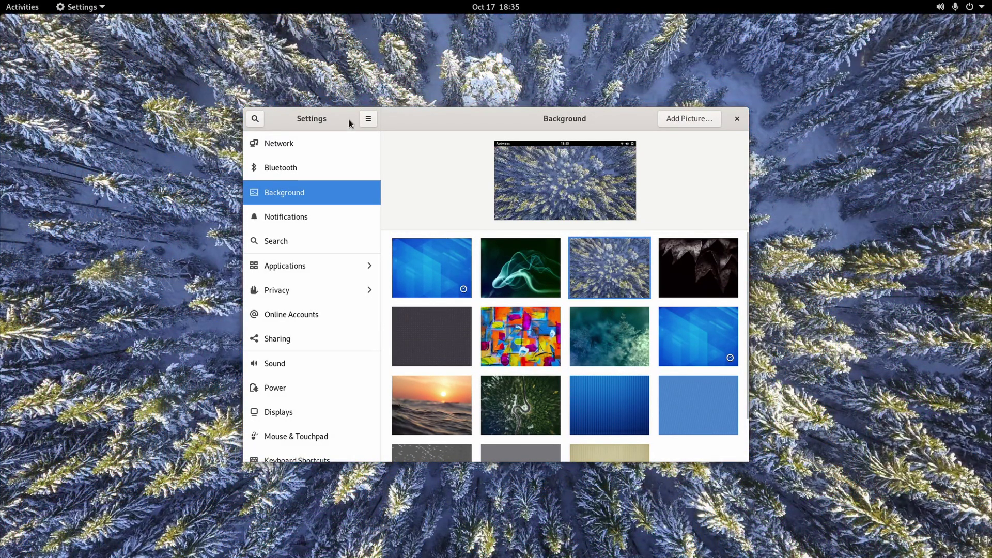
left_click(737, 119)
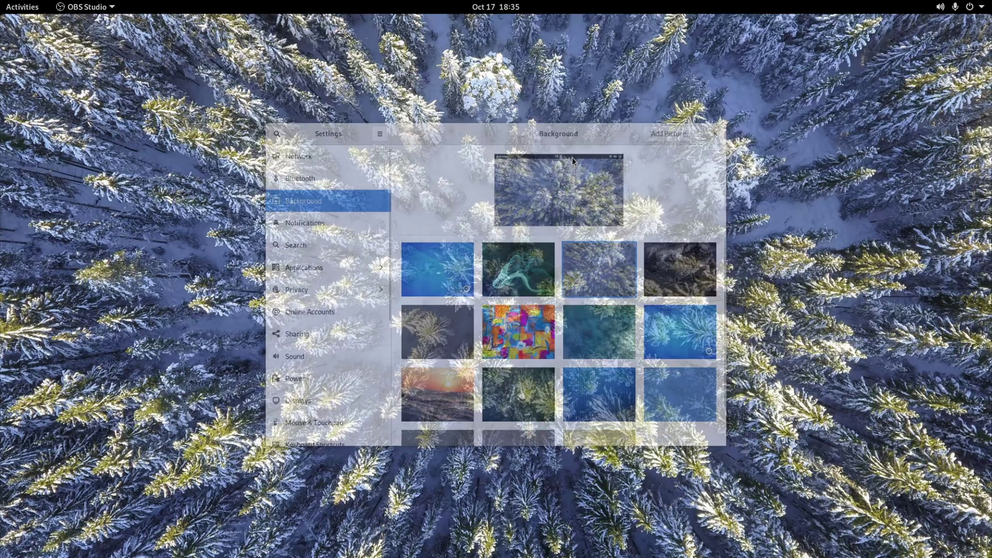
Open Display Settings from the desktop menu and review refresh rates, keeping 60.00 Hz.
right_click(422, 166)
left_click(472, 209)
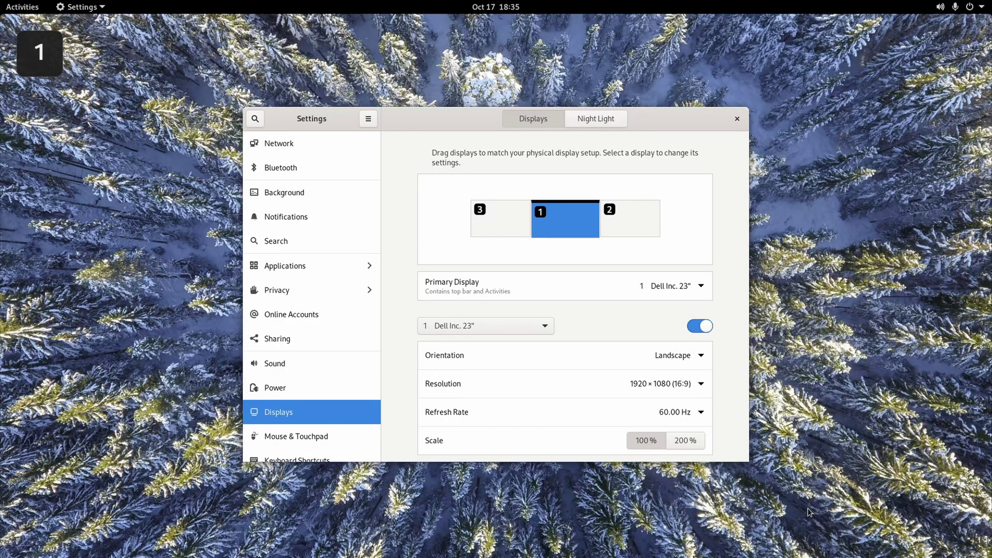
scroll(622, 398, "down", 1)
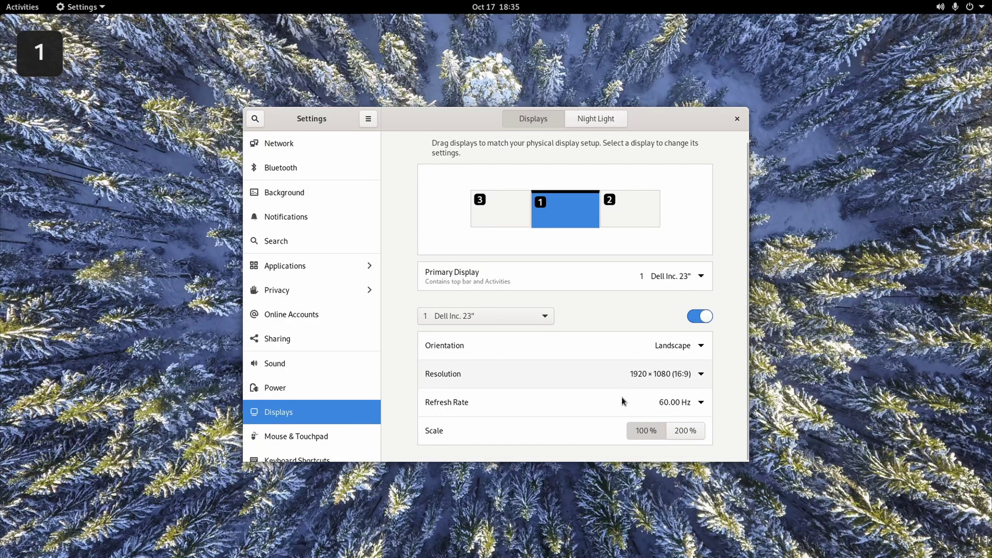
left_click(645, 408)
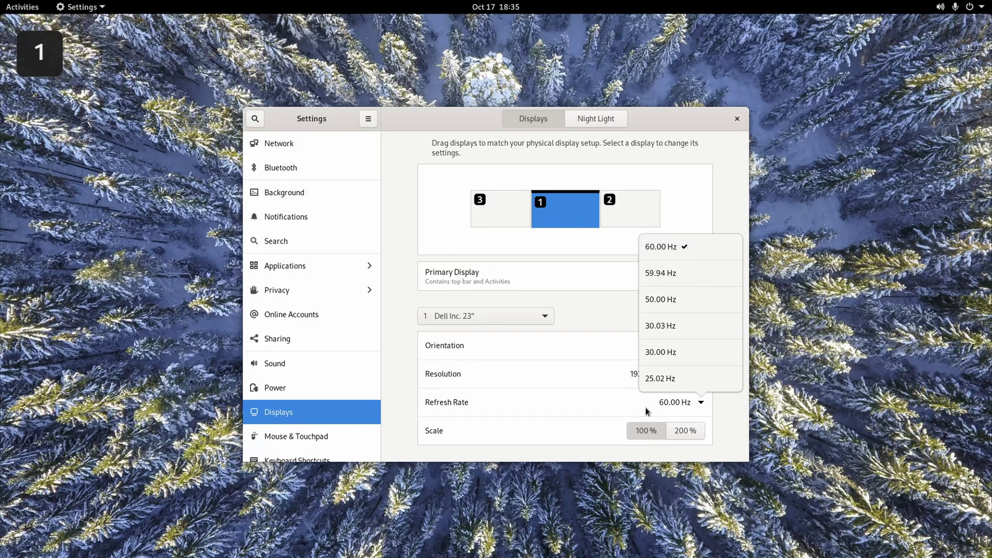
left_click(552, 412)
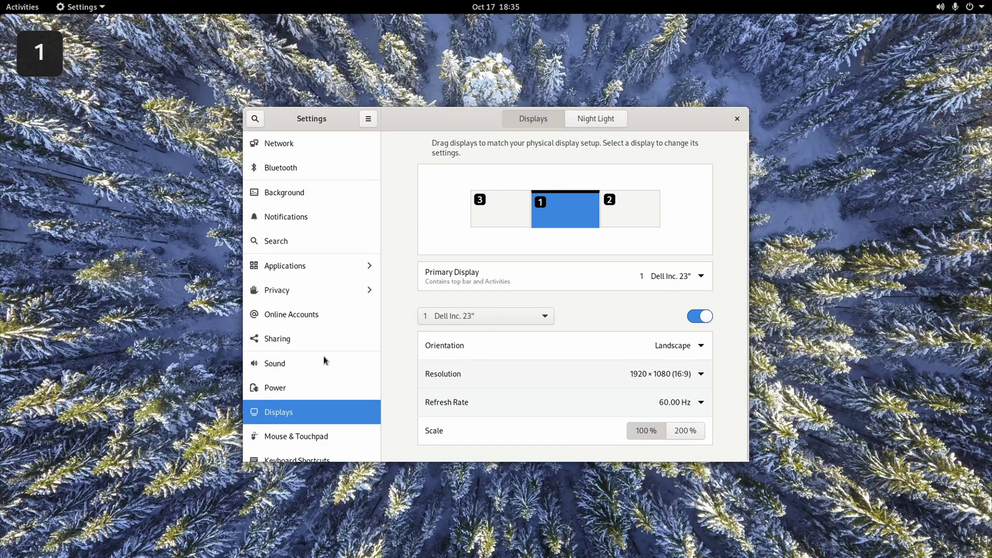
scroll(291, 316, "down", 5)
scroll(290, 316, "up", 5)
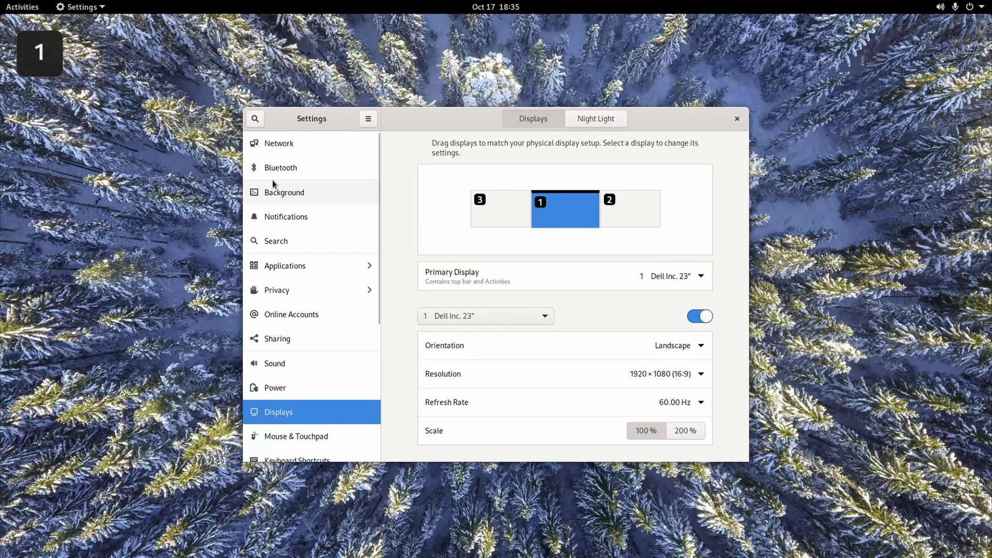
Browse the Network, Bluetooth, Background and Search pages, ending on Notifications.
left_click(337, 140)
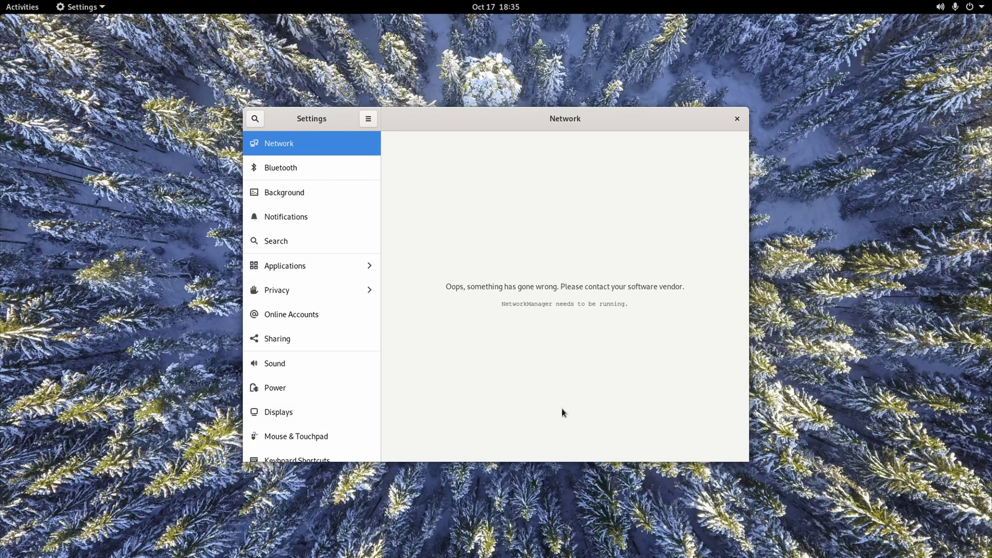
key("Down")
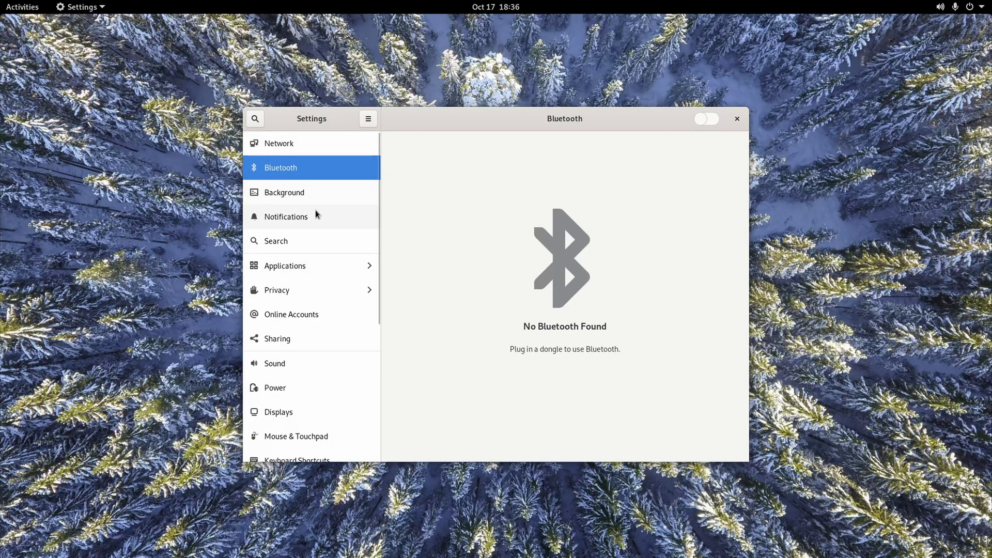
left_click(302, 194)
left_click(300, 225)
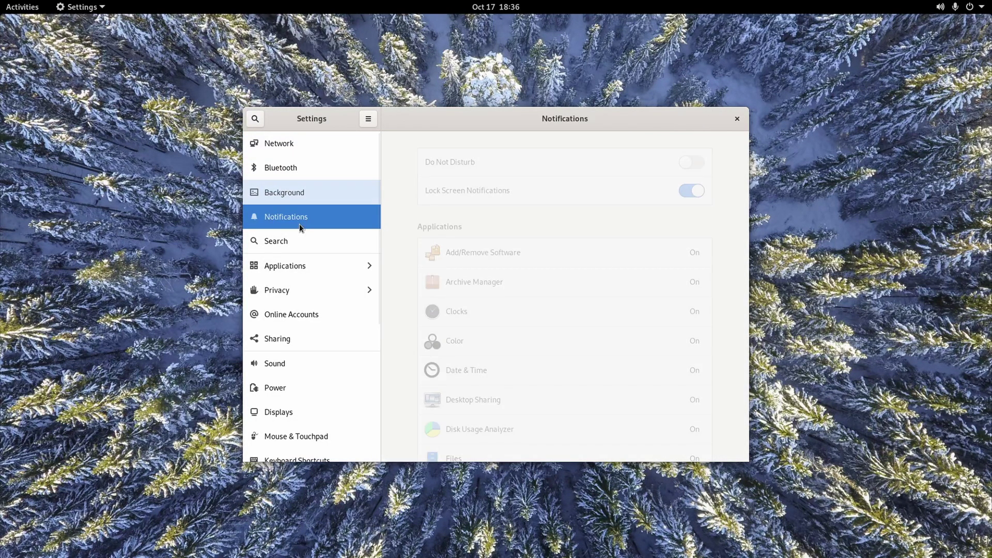
left_click(302, 239)
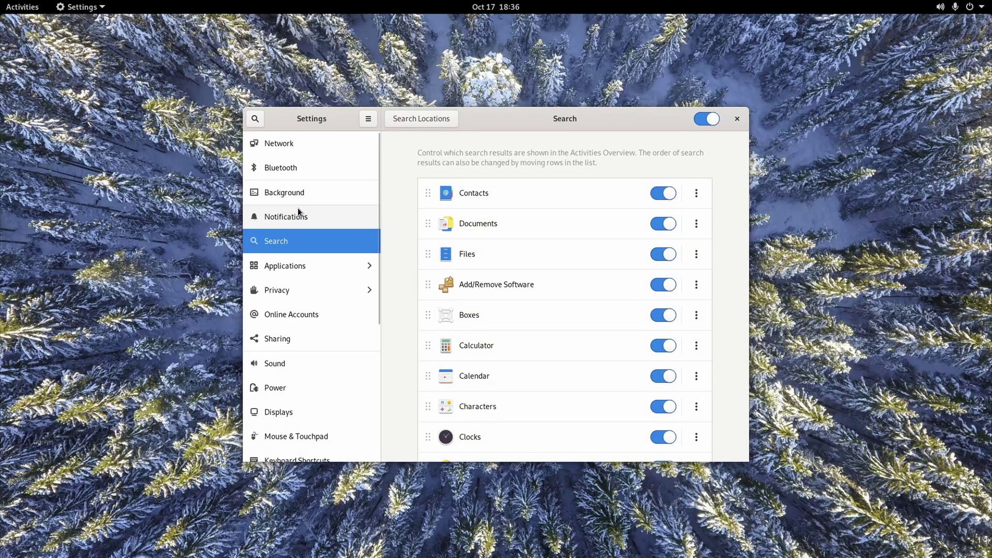
left_click(300, 213)
Switch on Do Not Disturb, then review the Search providers list.
left_click(701, 167)
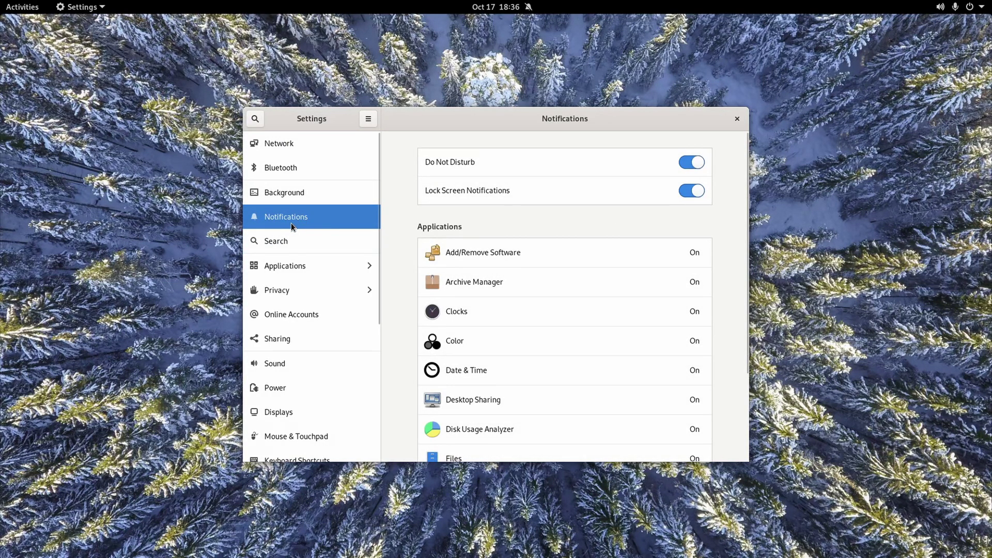
left_click(289, 239)
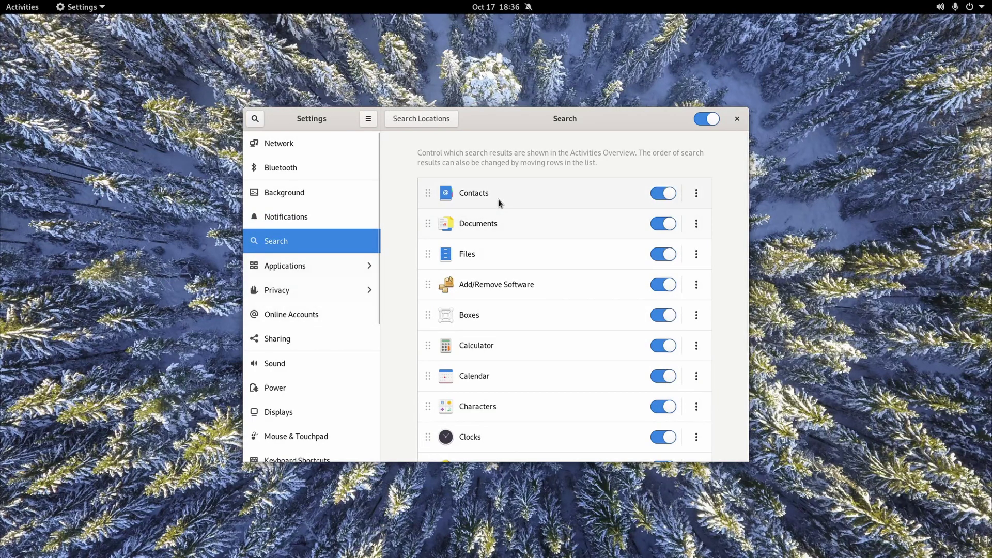
scroll(572, 332, "down", 5)
scroll(609, 368, "up", 5)
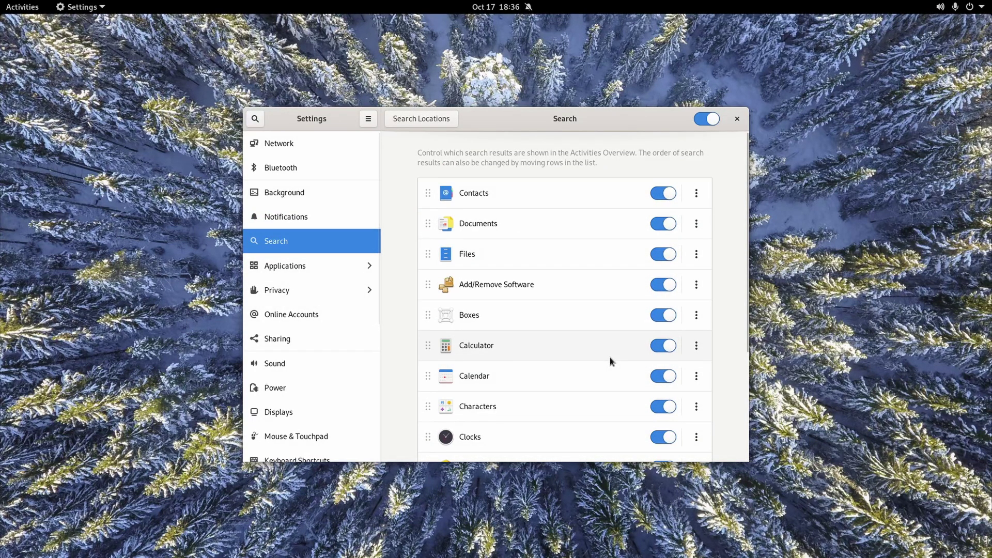
scroll(609, 357, "down", 3)
scroll(516, 310, "up", 5)
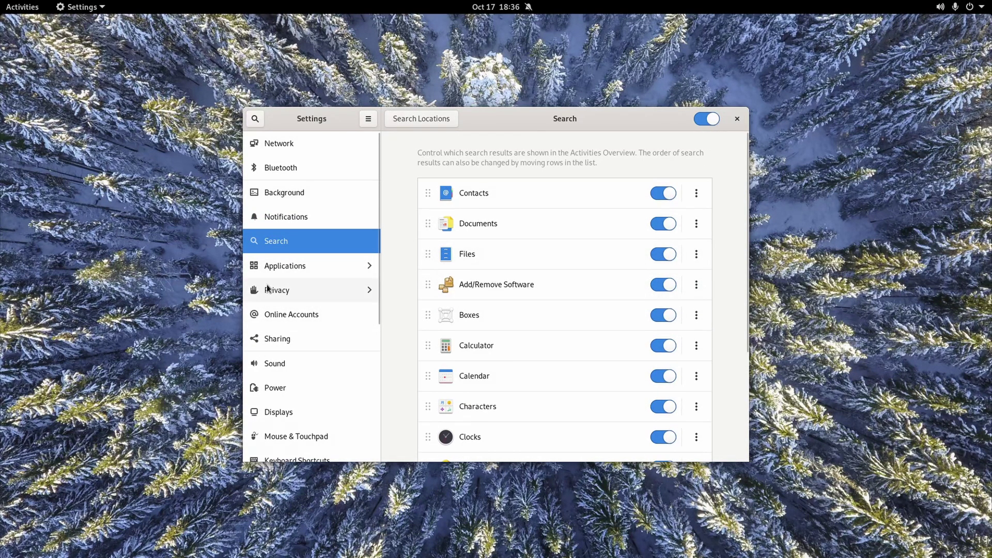
Browse the Applications list, viewing the Contacts and Chromium app settings.
left_click(296, 259)
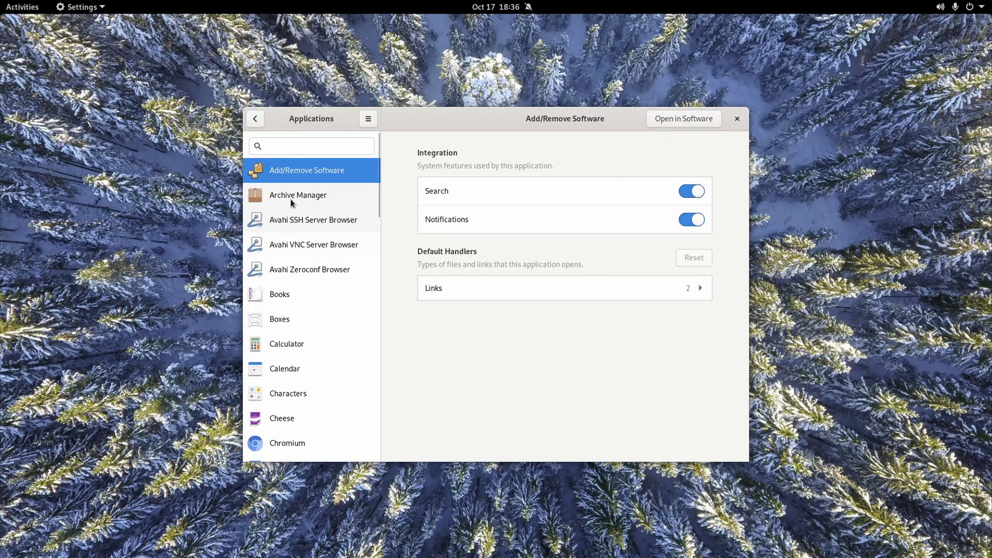
scroll(296, 217, "down", 6)
scroll(297, 228, "down", 3)
scroll(299, 238, "up", 10)
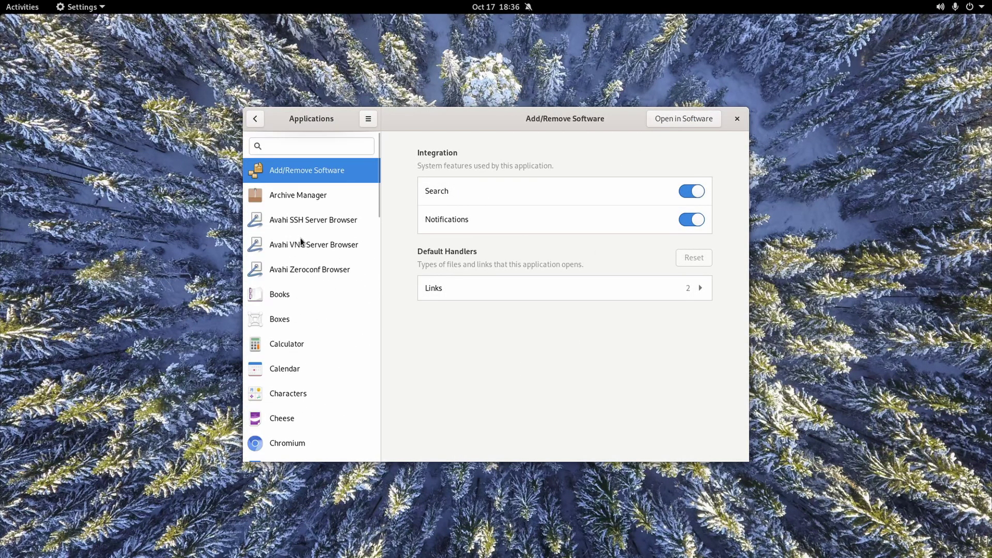
scroll(289, 208, "down", 5)
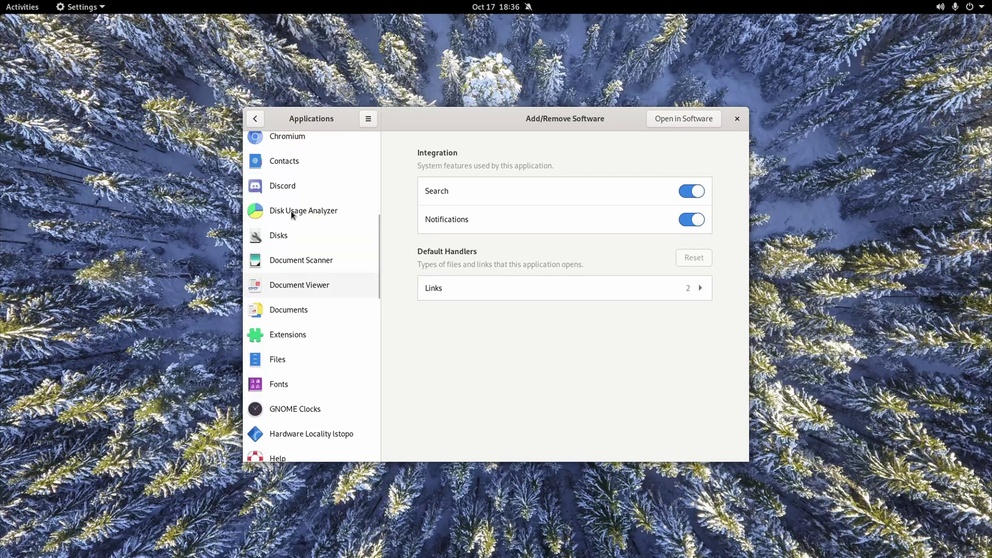
scroll(294, 248, "up", 2)
left_click(294, 266)
left_click(310, 254)
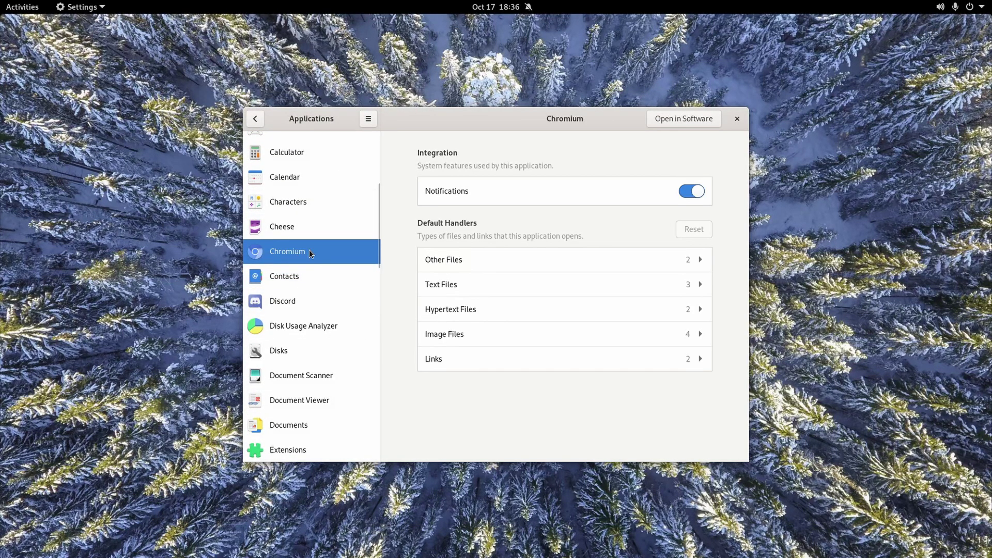
Go back from Chromium's settings and visit Keyboard Shortcuts, then Mouse & Touchpad.
left_click(257, 119)
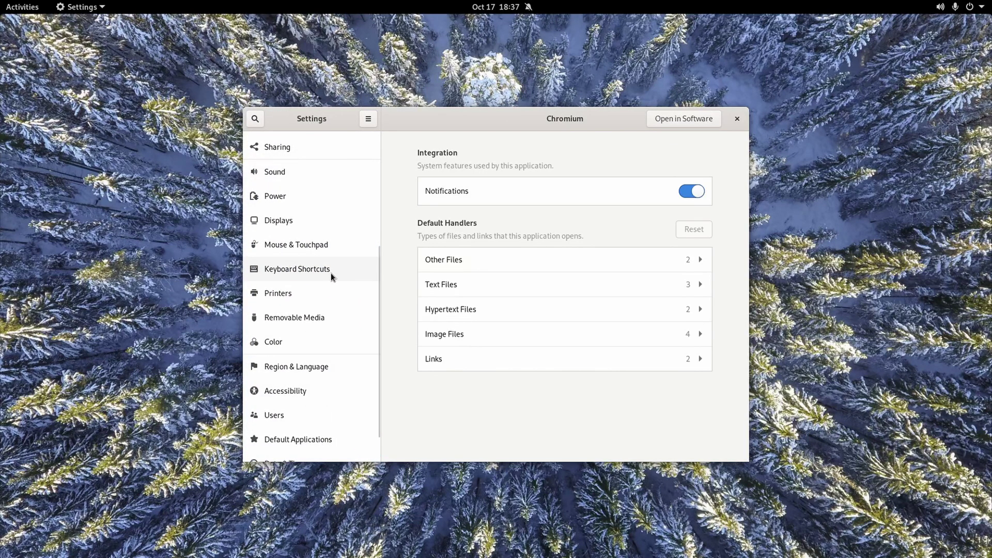
left_click(308, 260)
left_click(305, 240)
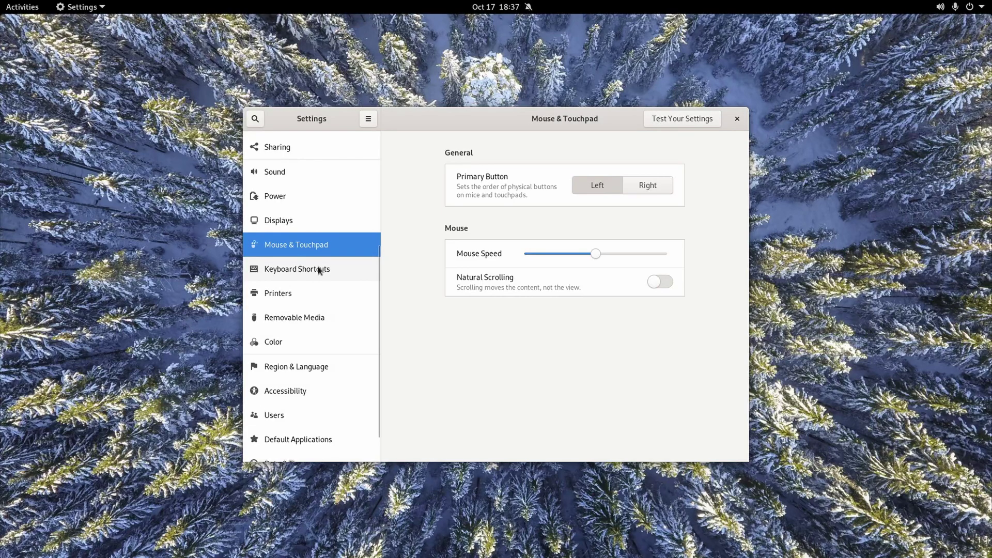
scroll(317, 265, "up", 5)
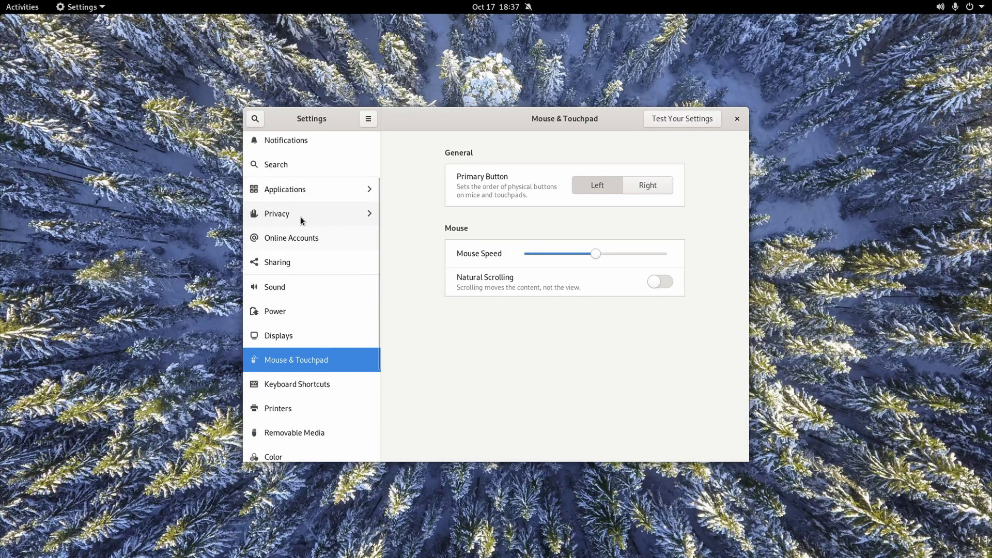
Step through Privacy's Camera, Microphone, Thunderbolt, File History & Trash and Screen Lock pages.
left_click(301, 219)
left_click(296, 176)
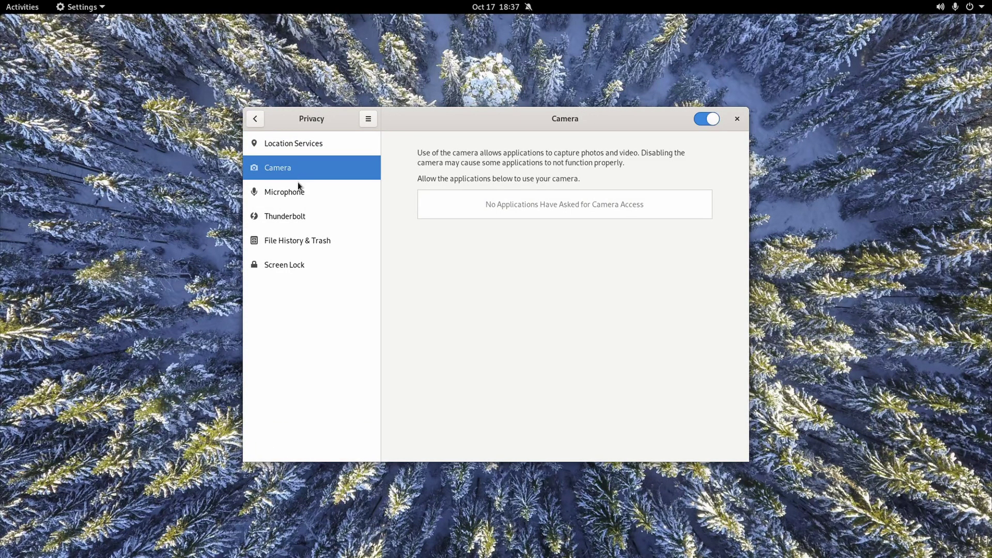
left_click(309, 199)
left_click(310, 217)
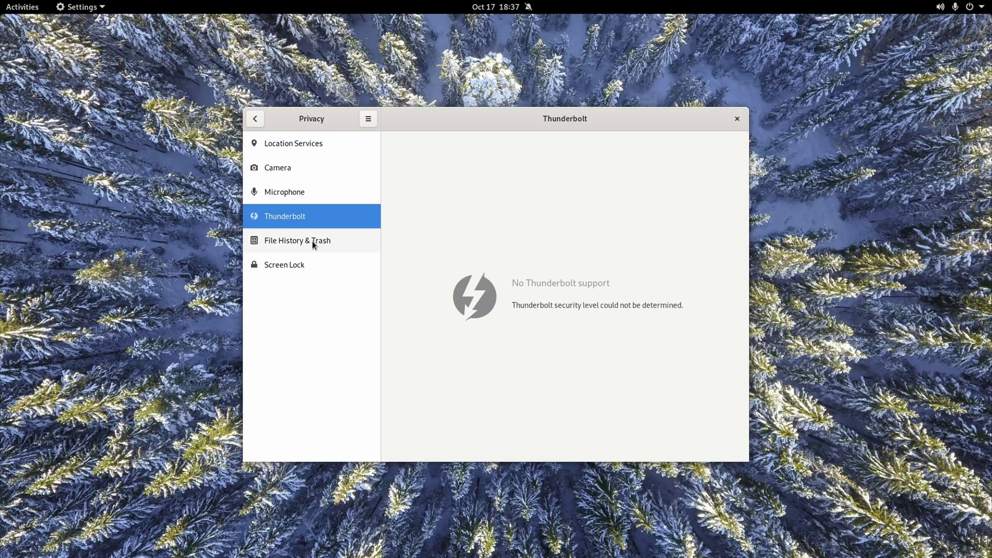
left_click(312, 241)
left_click(294, 266)
left_click(256, 119)
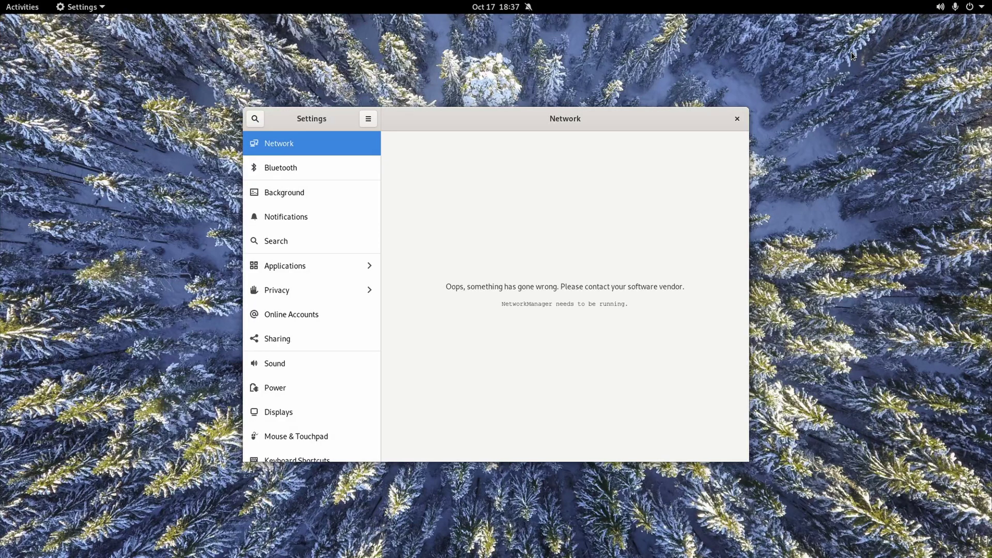
Check the volume and power menu, then return to Privacy's Location Services page.
left_click(965, 7)
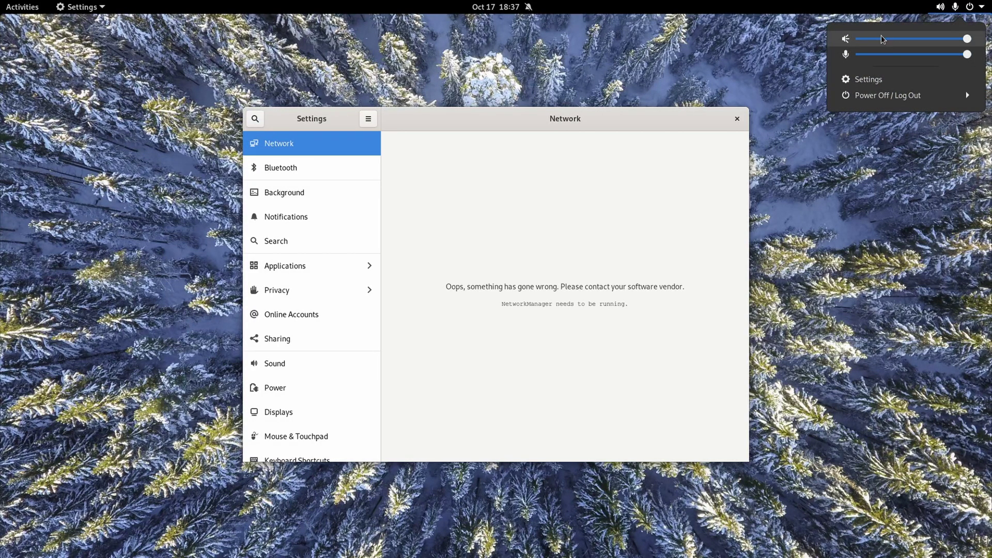
left_click(582, 241)
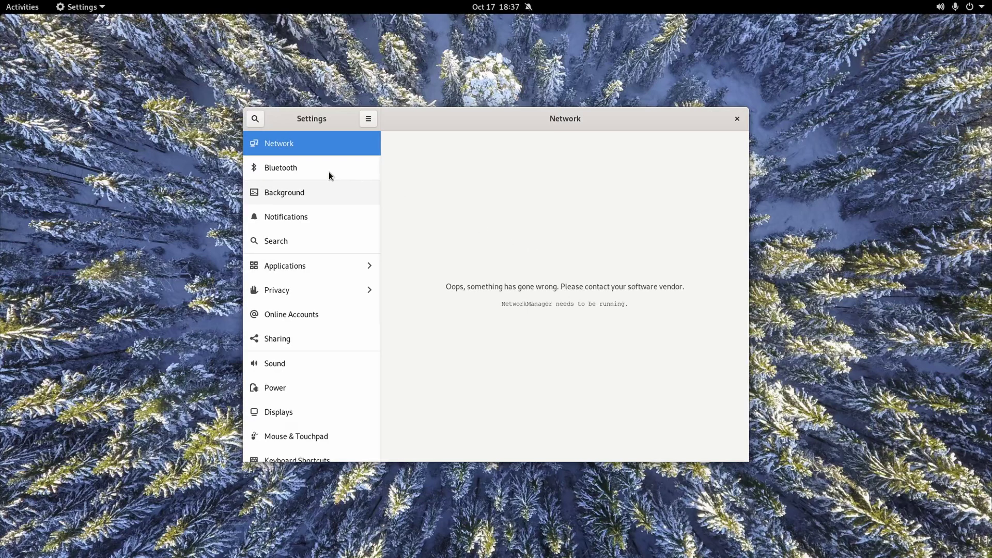
left_click(303, 289)
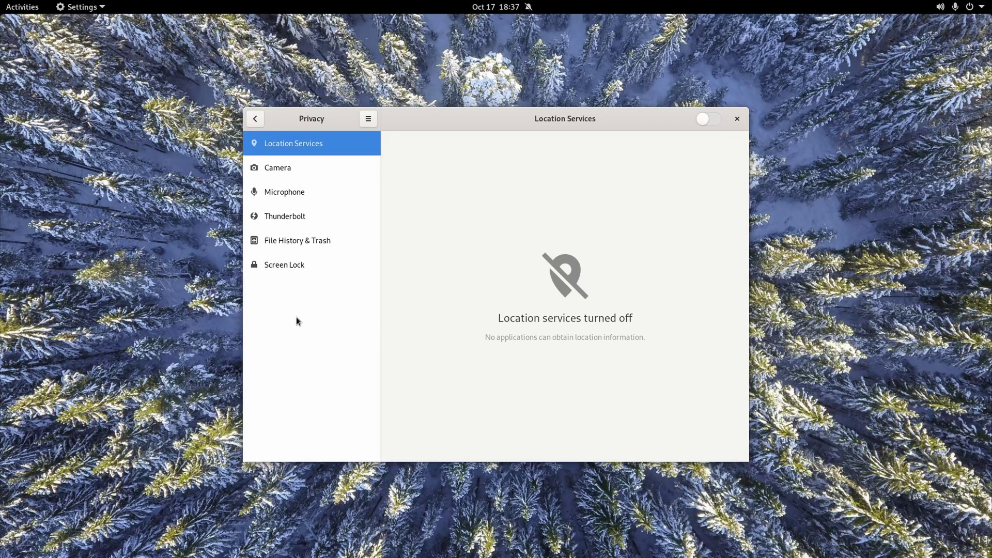
Show all Online Accounts providers, including IMAP and SMTP and Kerberos, then open Sharing.
left_click(255, 123)
left_click(329, 311)
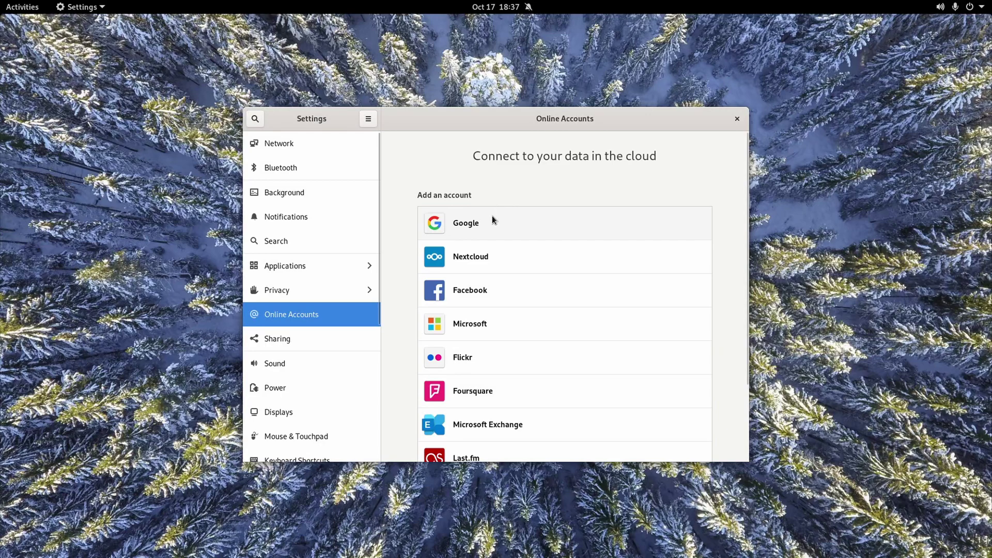
scroll(509, 300, "down", 3)
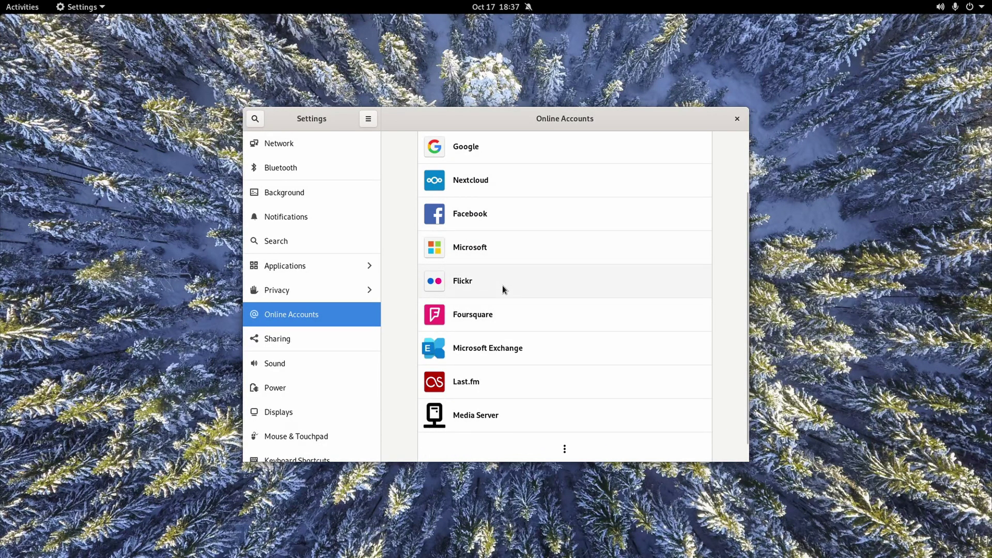
scroll(466, 436, "down", 1)
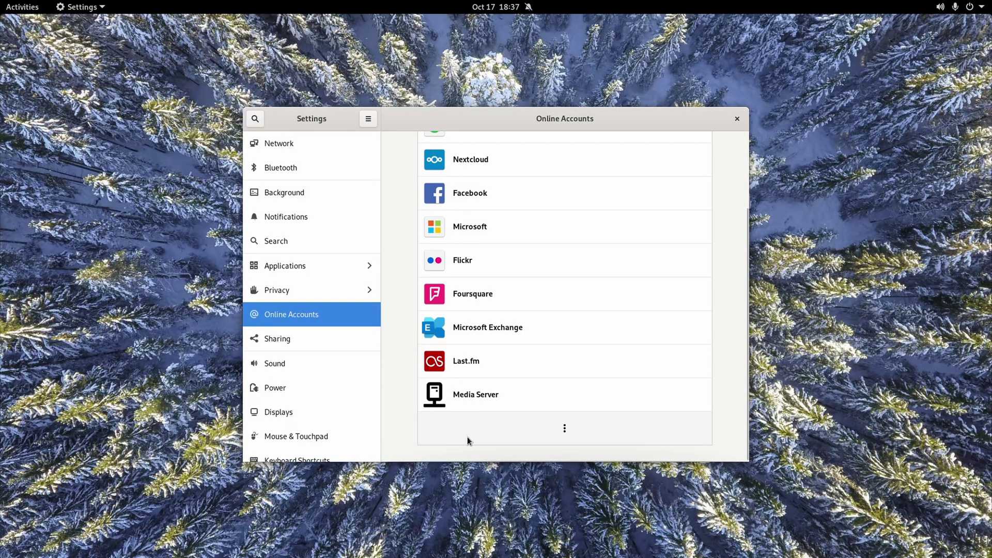
left_click(468, 441)
scroll(558, 419, "down", 1)
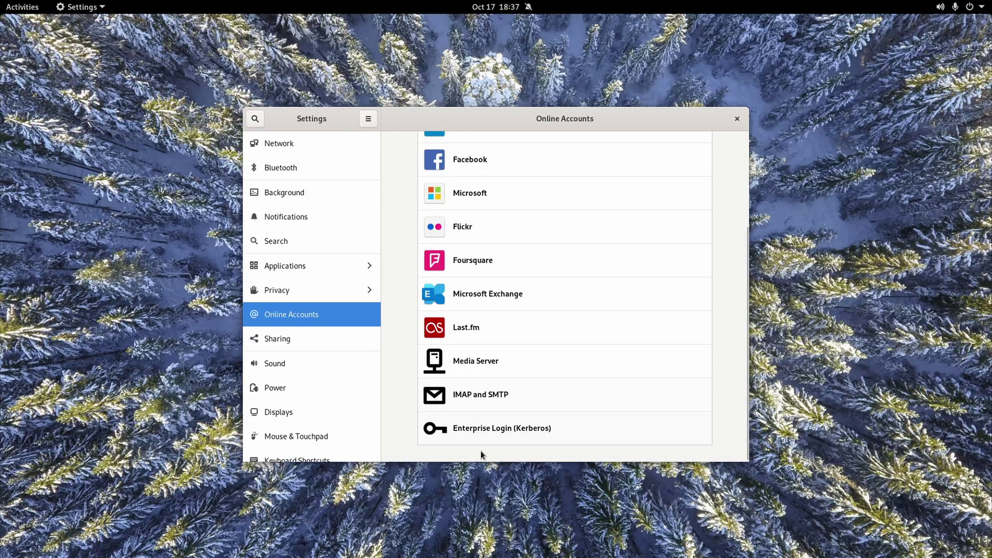
left_click(343, 346)
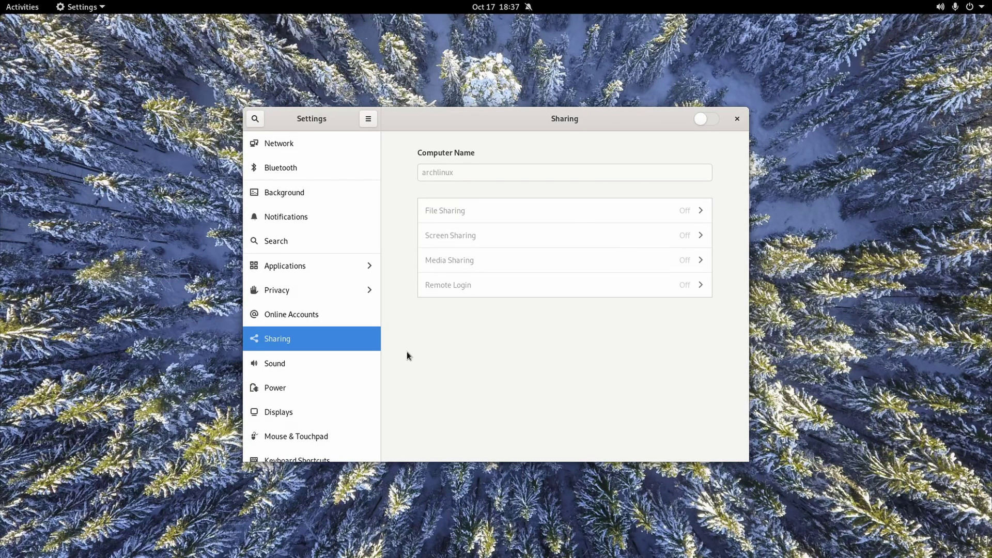
Switch sharing on and then back off.
left_click(697, 119)
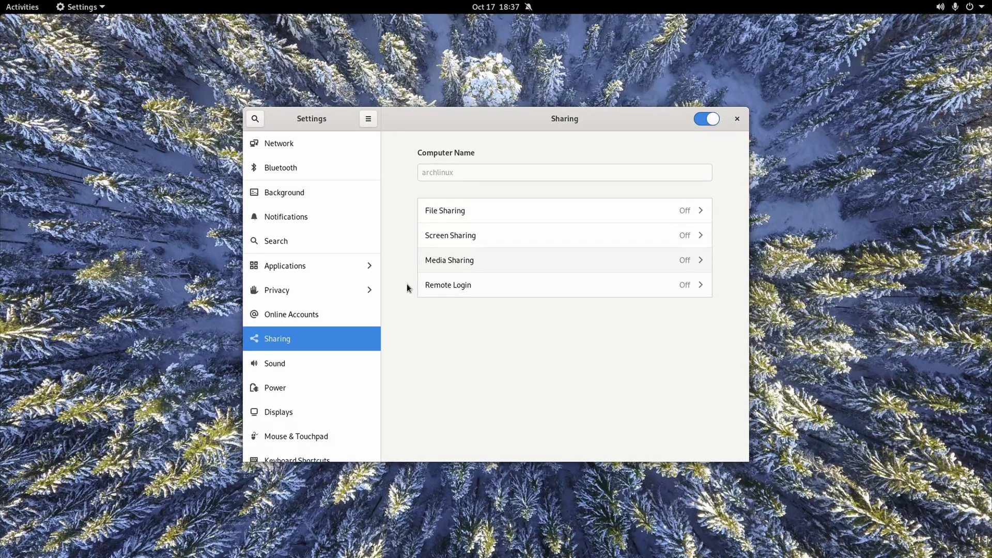
left_click(702, 119)
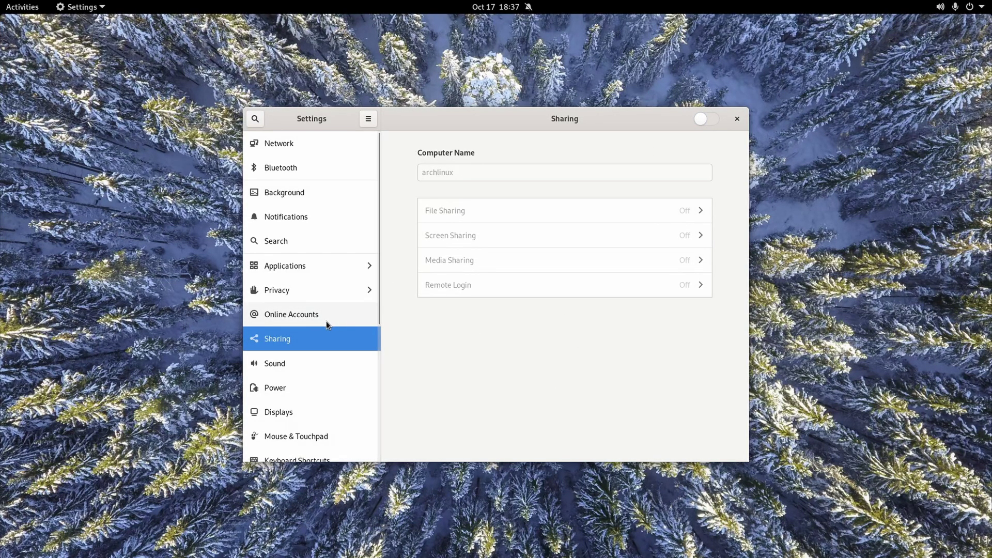
scroll(250, 219, "down", 4)
Visit the Sound, Power and Keyboard Shortcuts pages, scrolling through the shortcuts list.
left_click(250, 178)
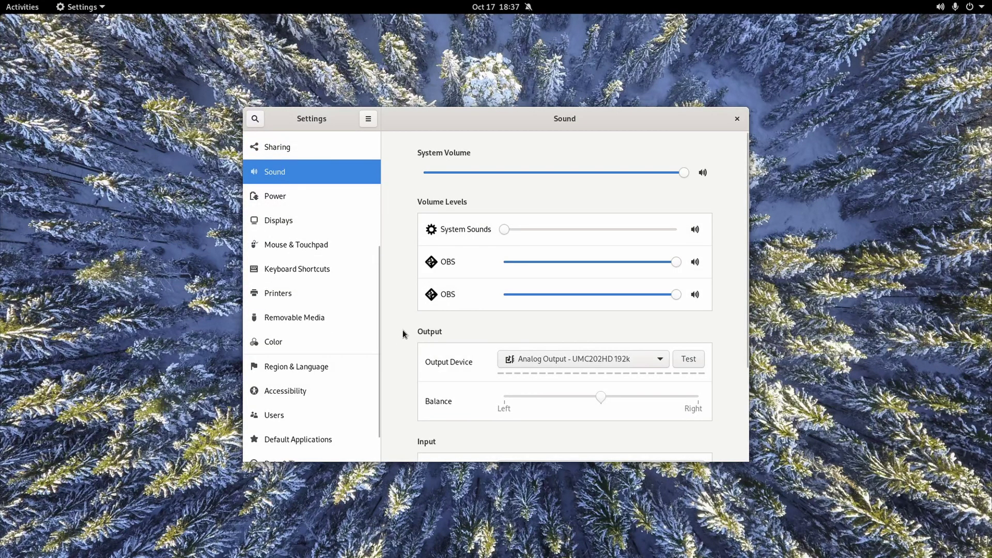
scroll(408, 347, "down", 5)
scroll(443, 370, "up", 5)
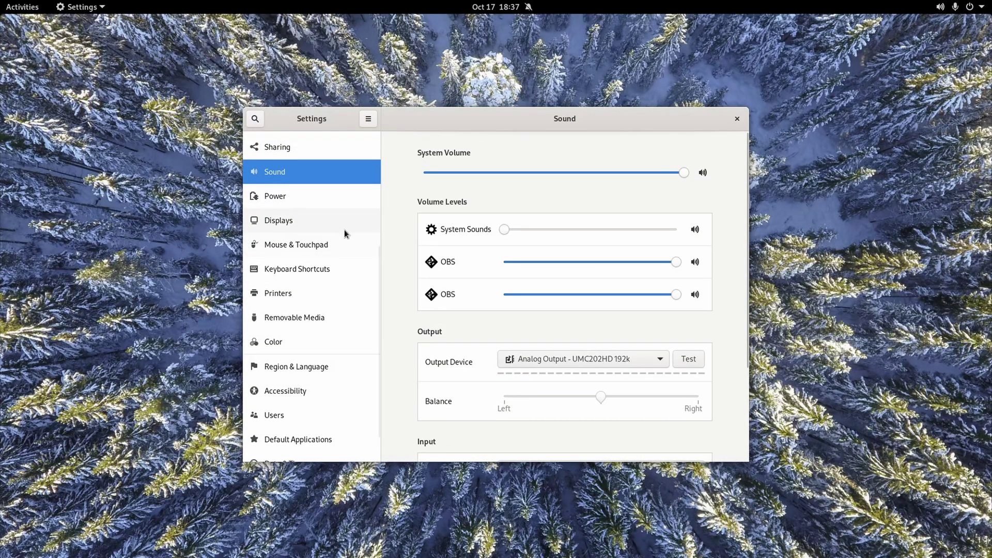
left_click(302, 207)
scroll(285, 266, "down", 1)
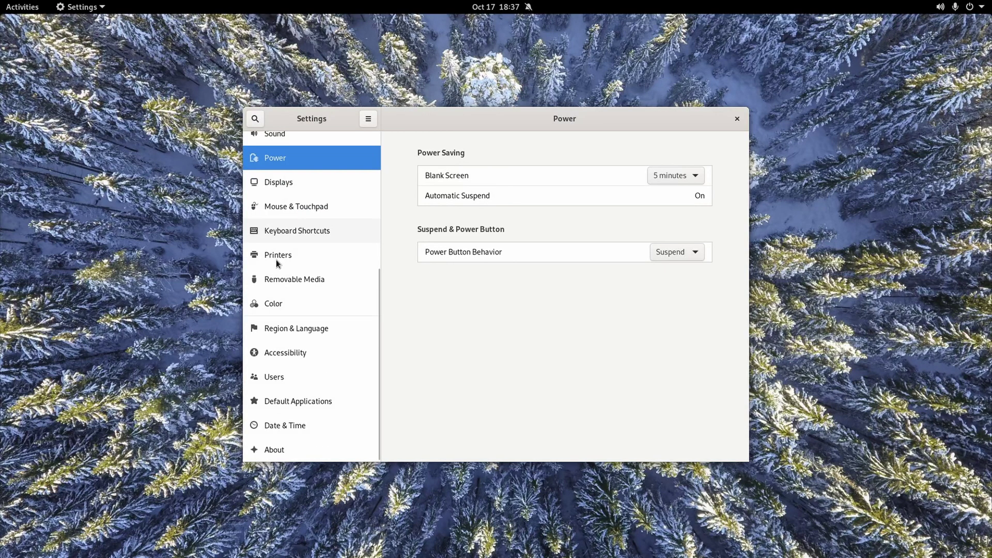
left_click(301, 232)
scroll(534, 317, "down", 5)
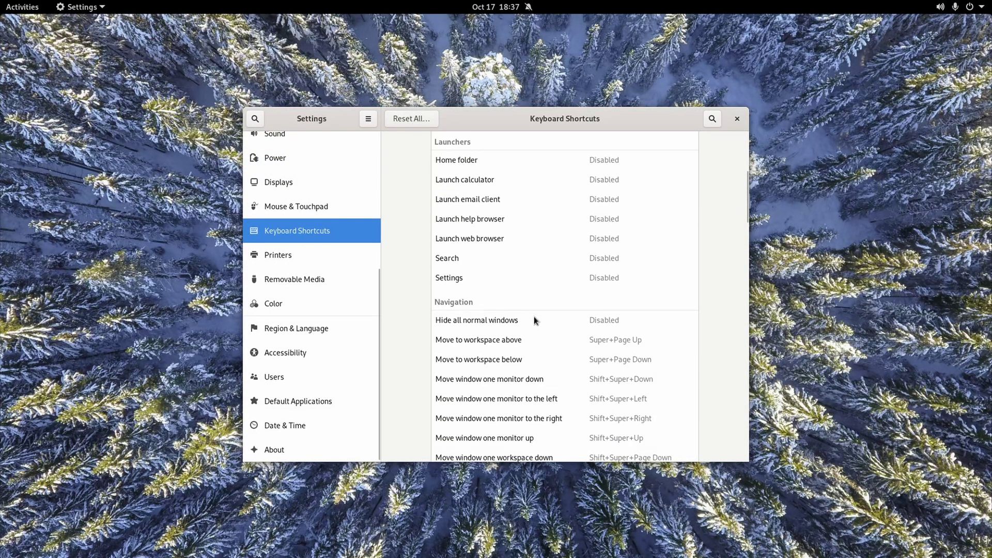
scroll(535, 320, "down", 15)
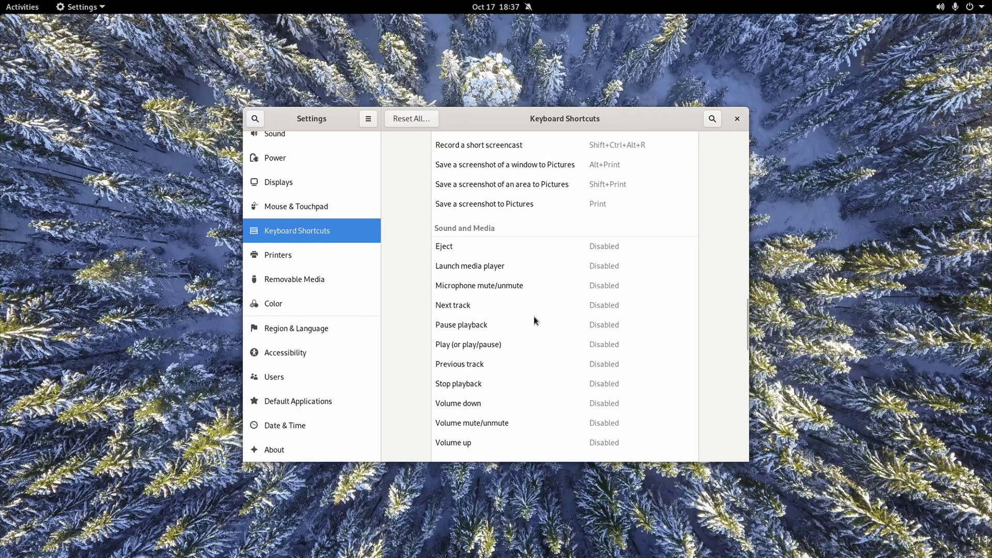
scroll(534, 316, "down", 5)
Open Printers and unlock it with the administrator password.
left_click(322, 256)
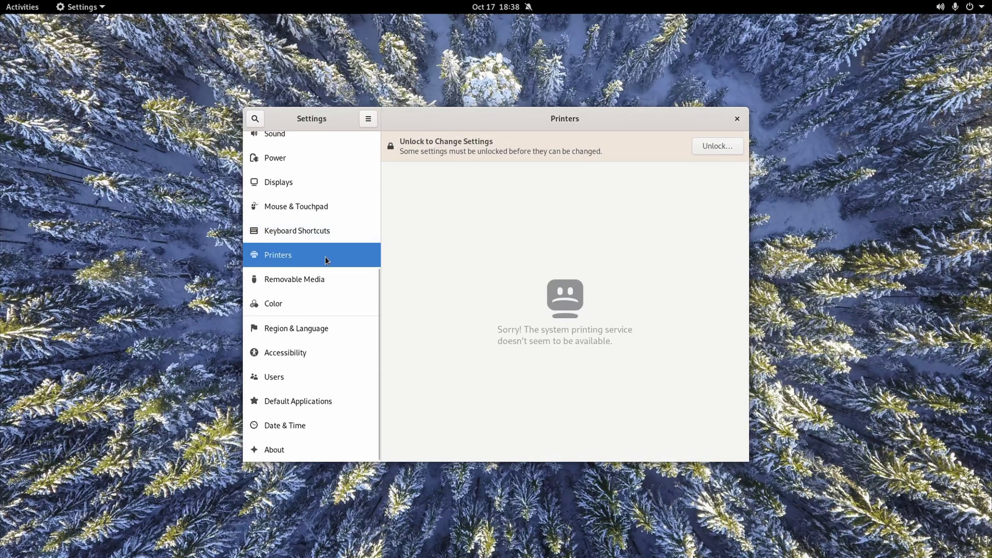
left_click(709, 145)
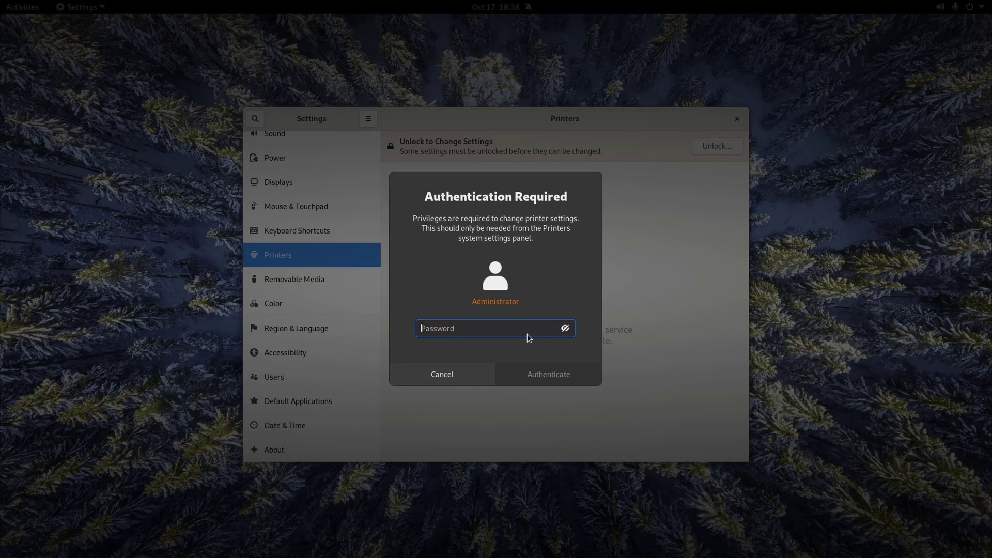
type("password")
key("Return")
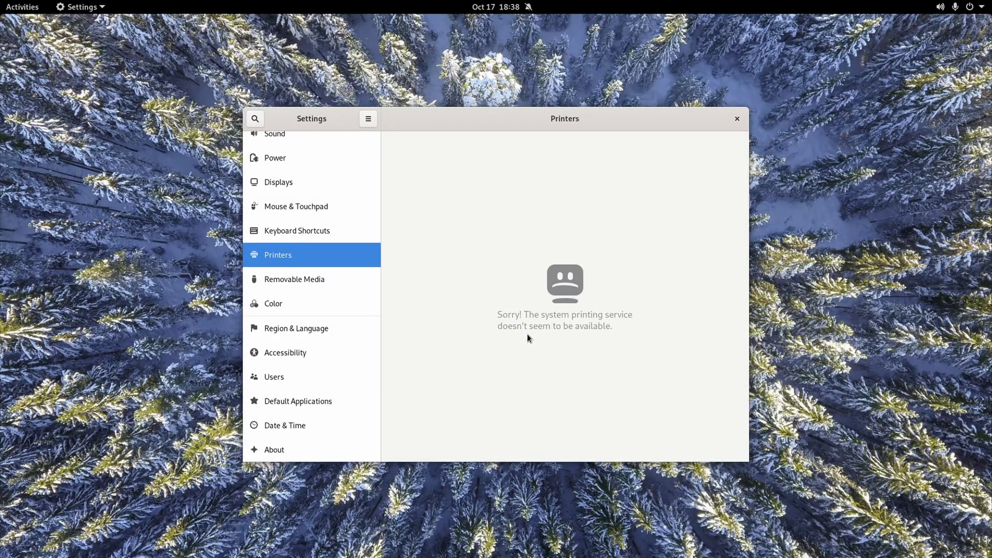
Browse Removable Media, Color, Region & Language and Accessibility, then open Users.
left_click(305, 283)
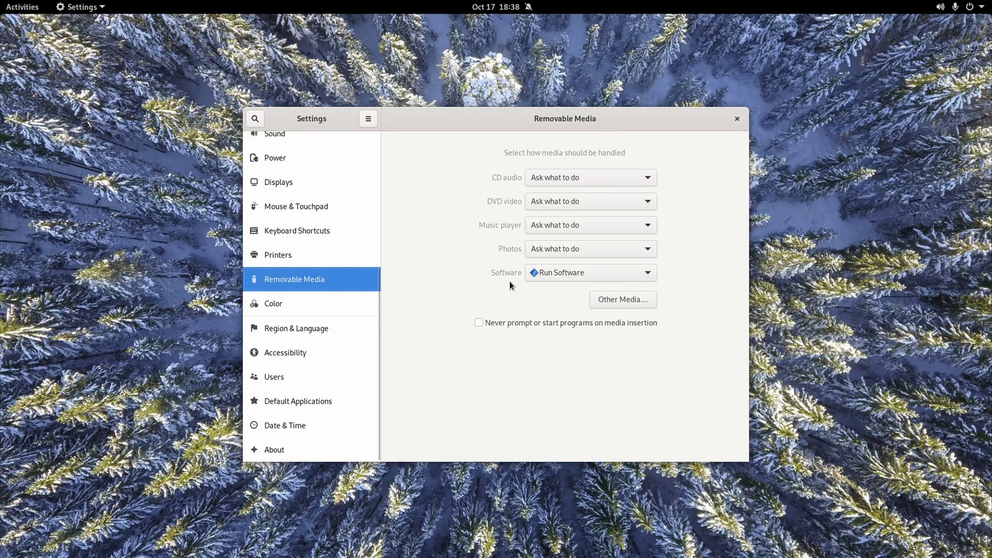
left_click(281, 303)
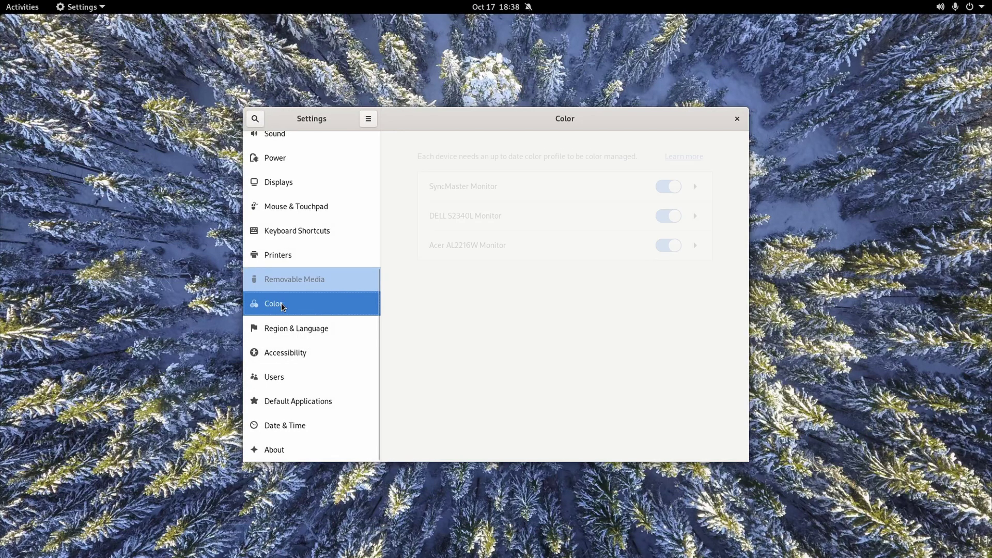
left_click(336, 334)
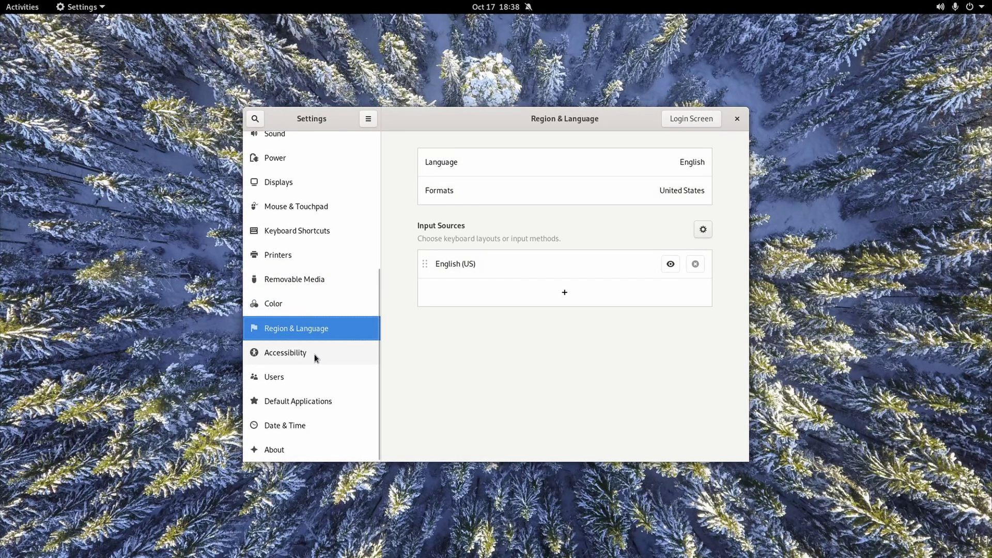
left_click(315, 347)
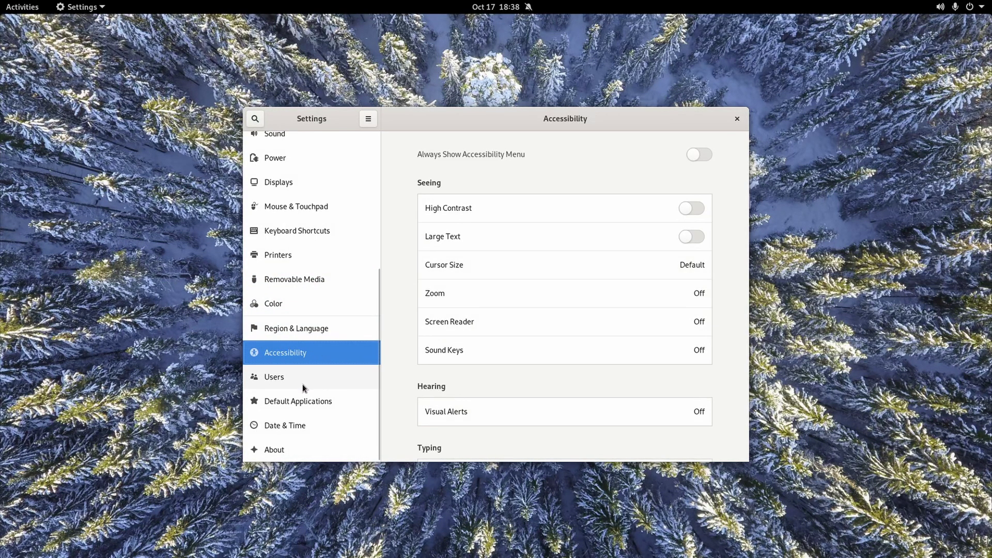
scroll(392, 183, "down", 5)
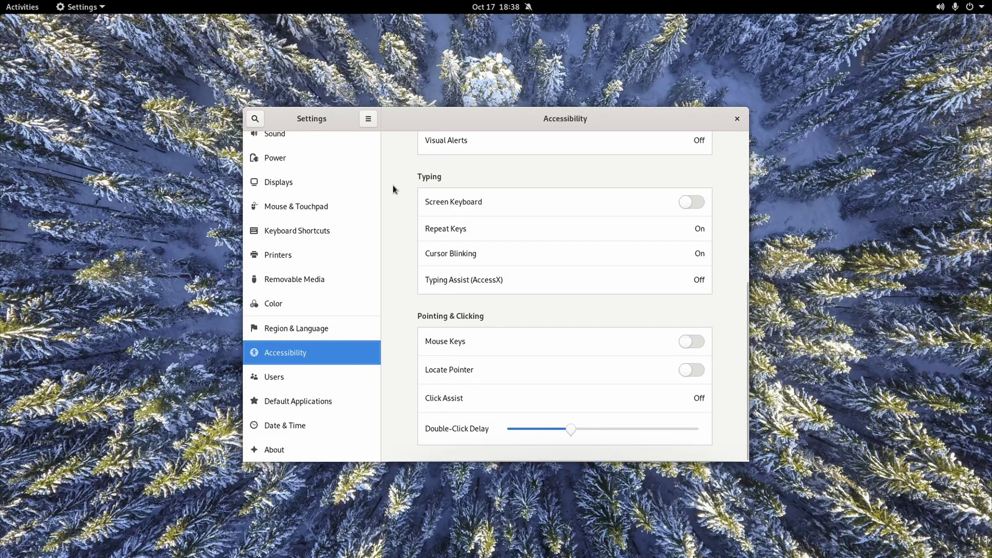
left_click(273, 383)
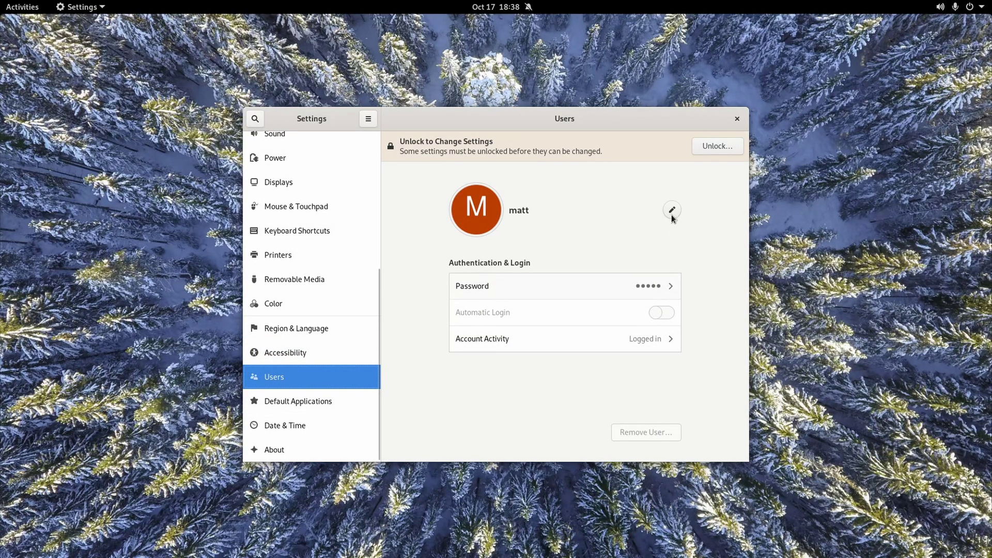
Unlock the Users page and turn on Automatic Login.
left_click(714, 146)
key("Return")
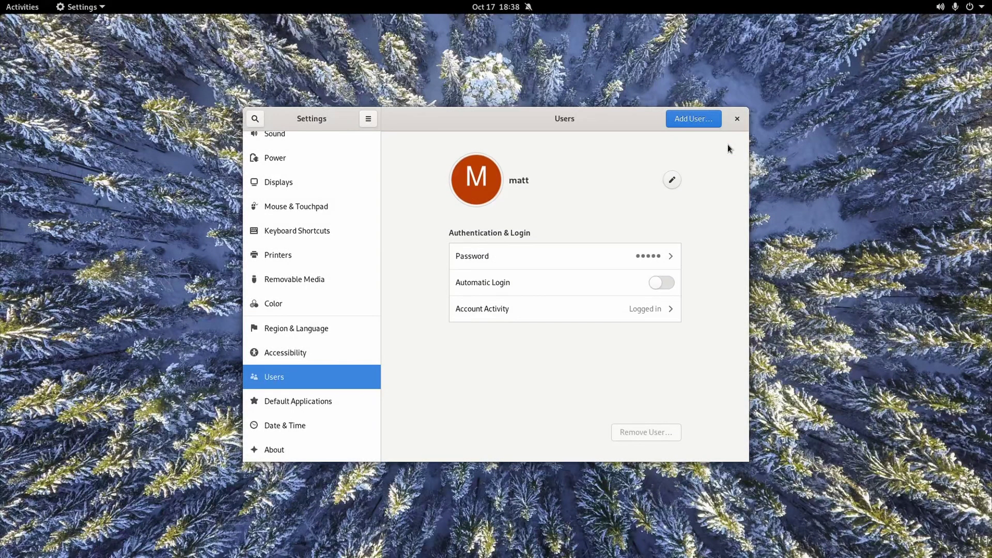
left_click(661, 281)
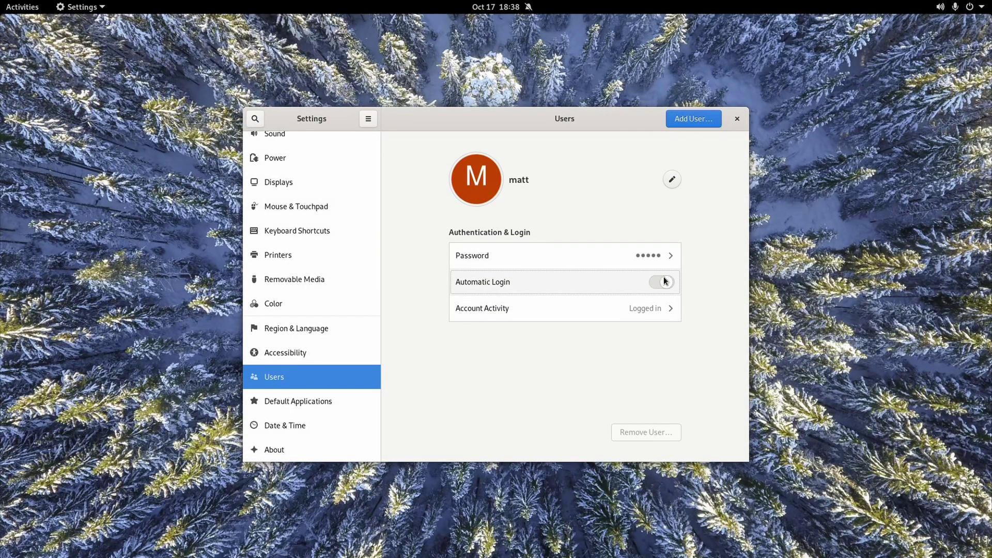
In Default Applications, keep Text Editor and VLC, and set Image Viewer for photos.
left_click(289, 401)
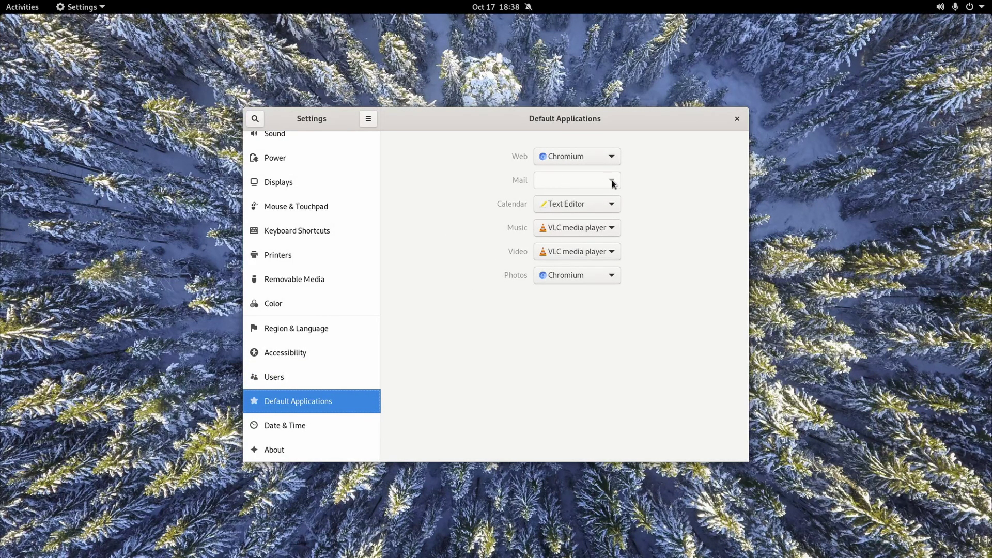
left_click(611, 203)
left_click(613, 203)
left_click(602, 235)
left_click(601, 236)
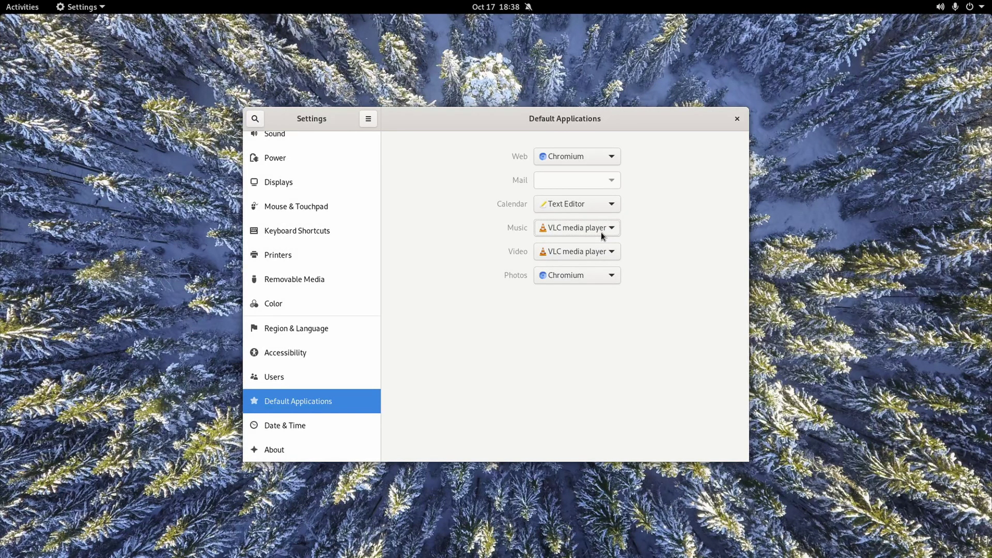
left_click(584, 275)
left_click(584, 288)
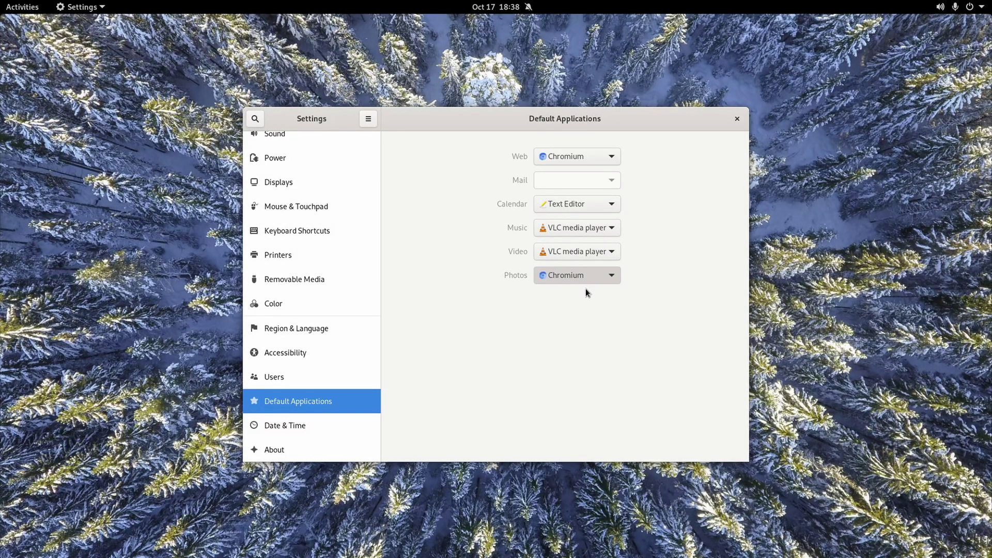
Set the time format to AM / PM, check the clock, and view system information.
left_click(329, 436)
left_click(669, 311)
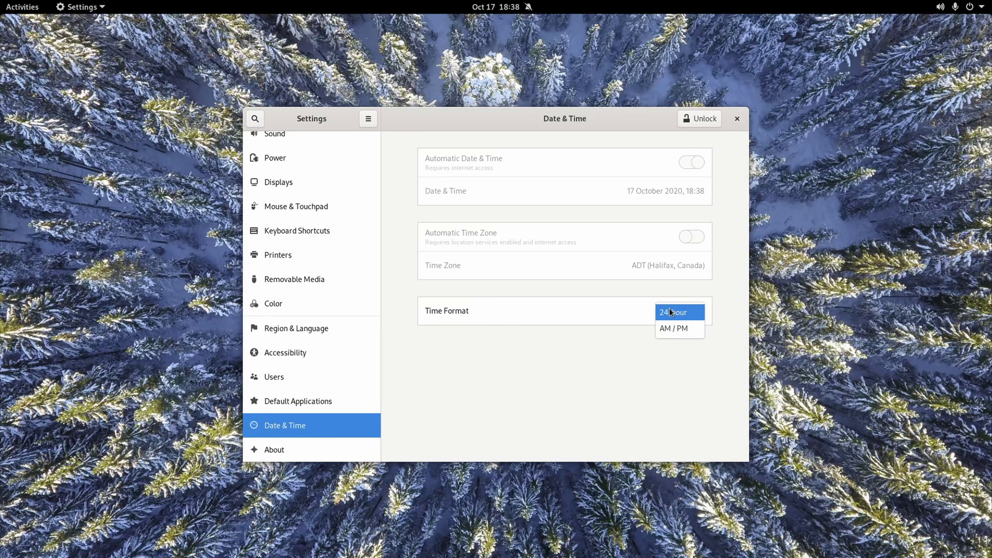
left_click(673, 328)
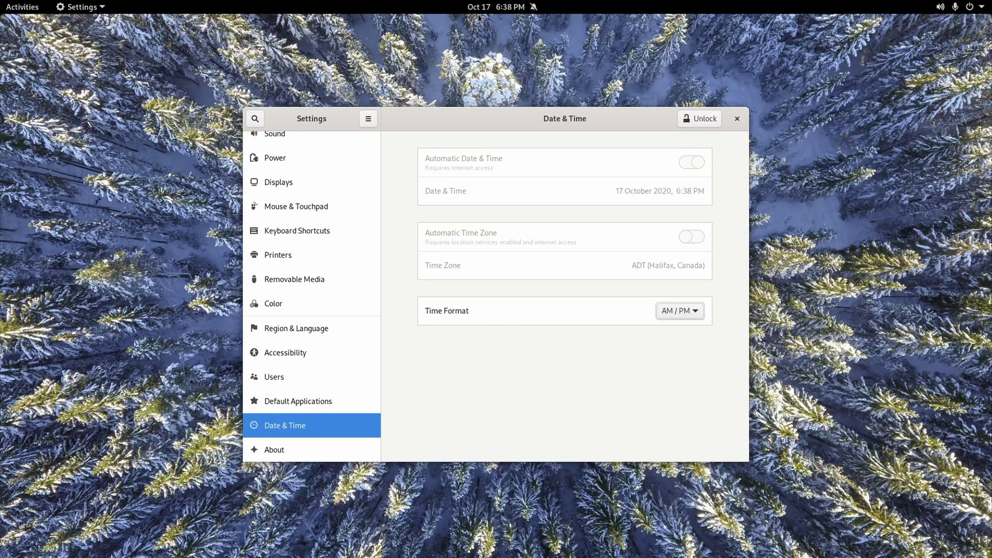
left_click(498, 7)
left_click(498, 7)
left_click(293, 443)
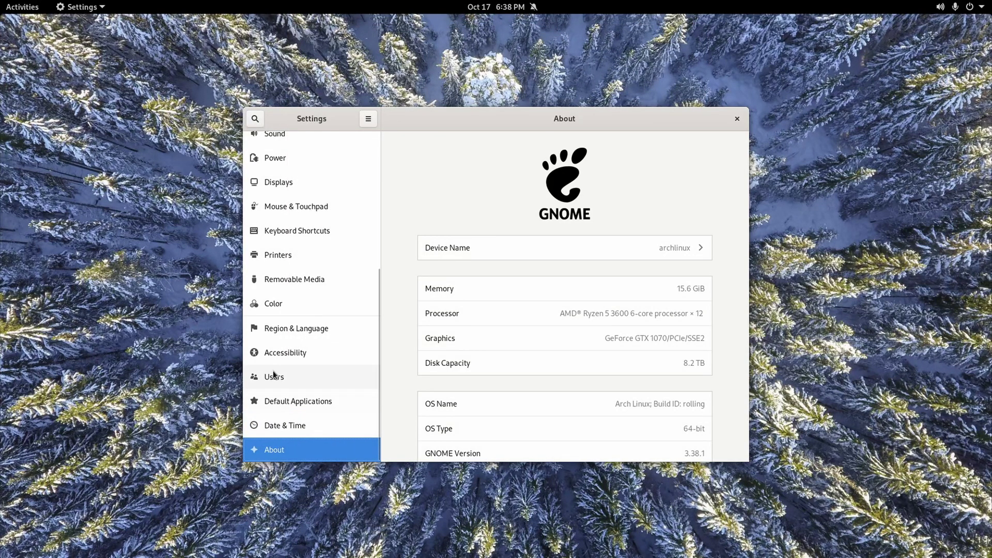
scroll(273, 371, "up", 5)
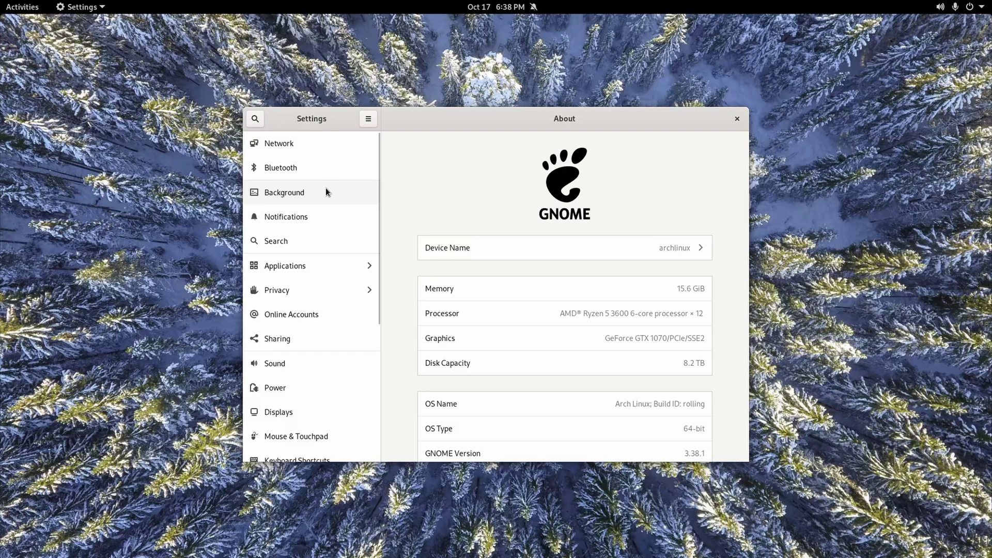
key("super+v")
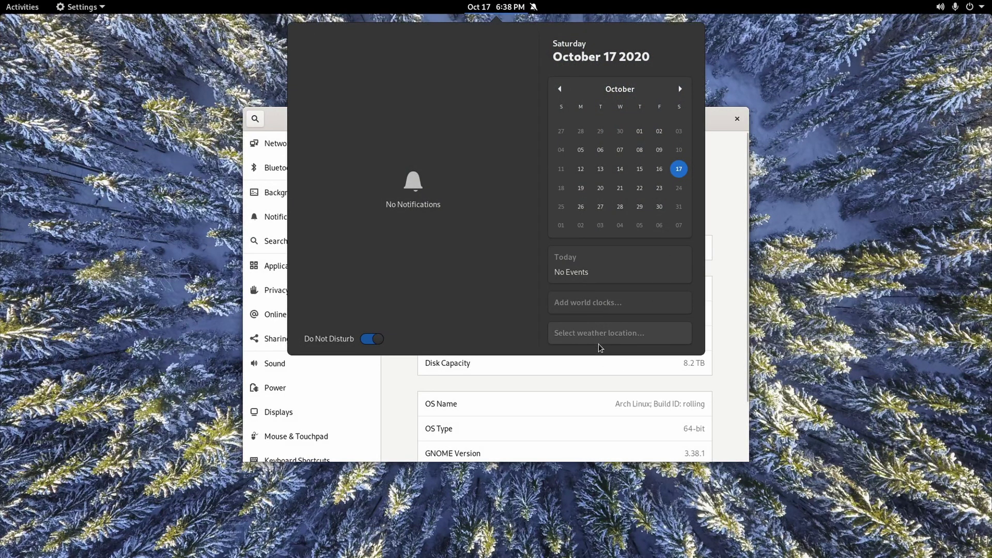
Start setting a weather location, then search Settings for 'location' and enable Location Services.
left_click(595, 337)
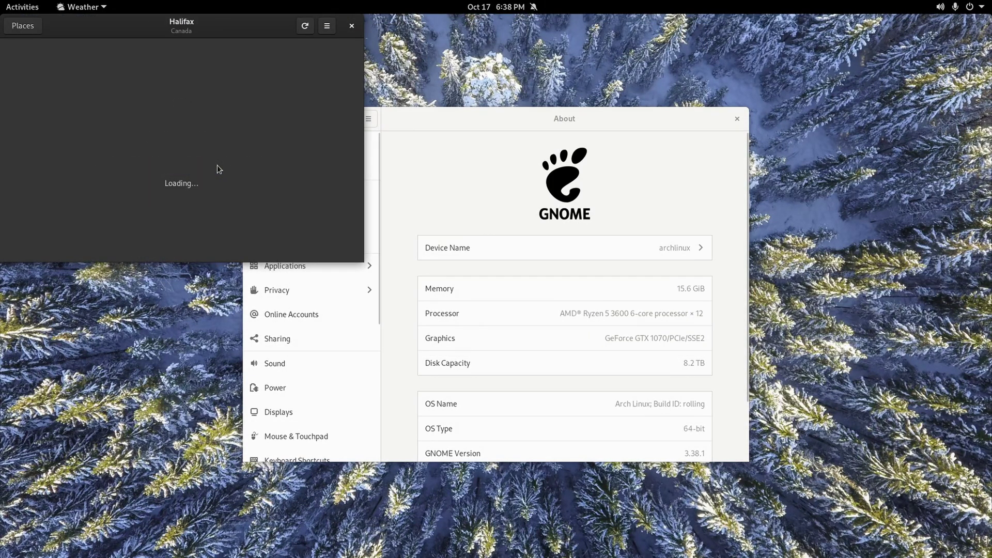
left_click(486, 6)
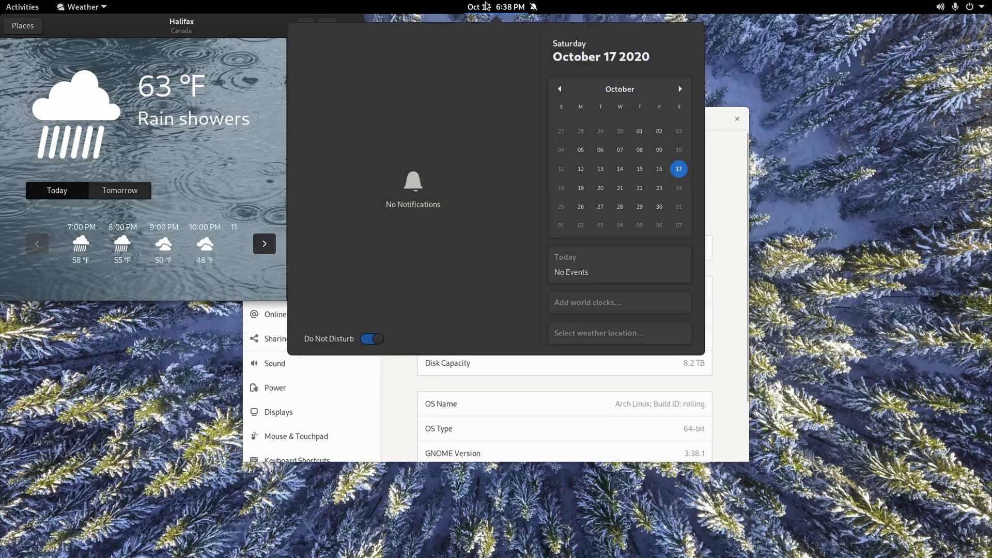
left_click(486, 6)
left_click(474, 138)
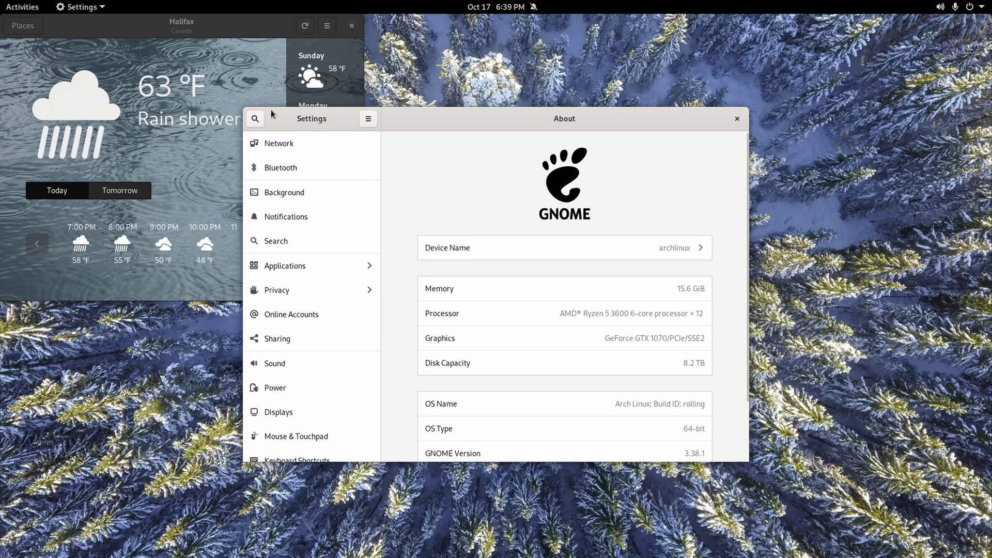
left_click(253, 119)
type("loca")
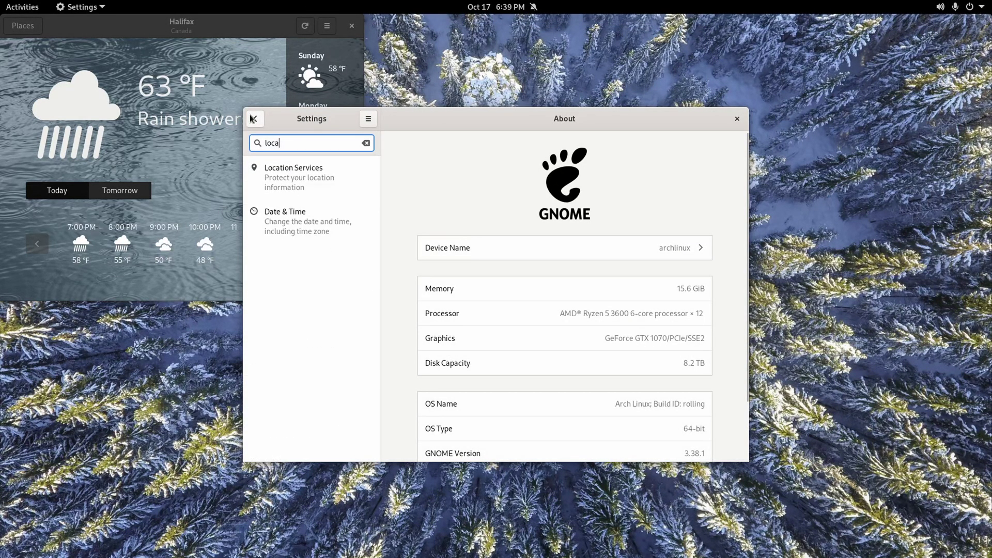
type("tion")
left_click(284, 173)
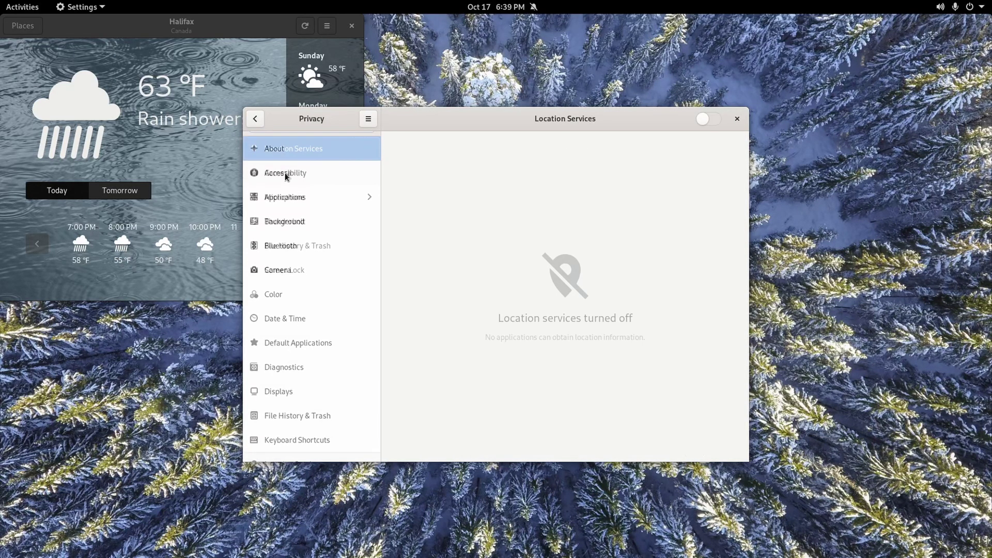
left_click(708, 119)
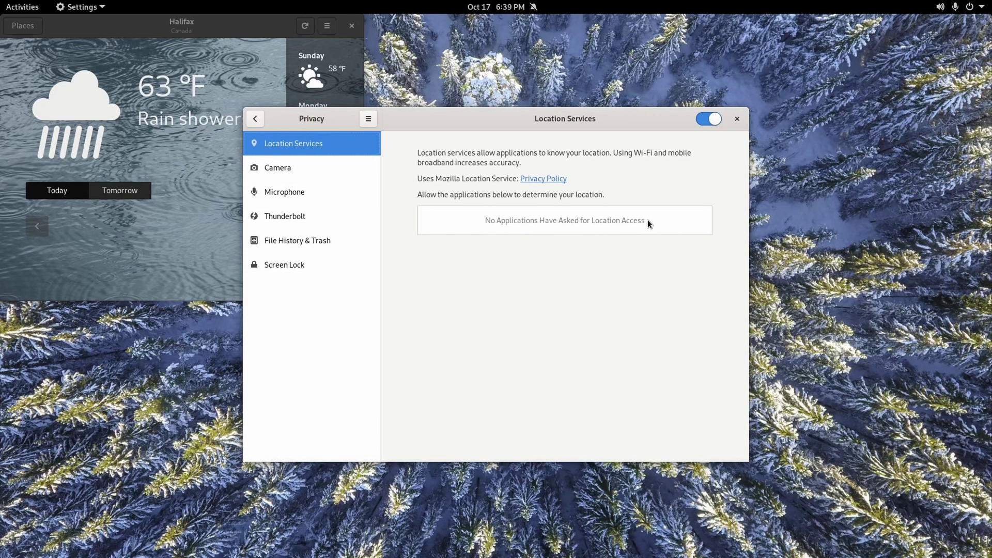
Check the Halifax forecast, close Weather and Settings, and open the Activities overview.
left_click(496, 6)
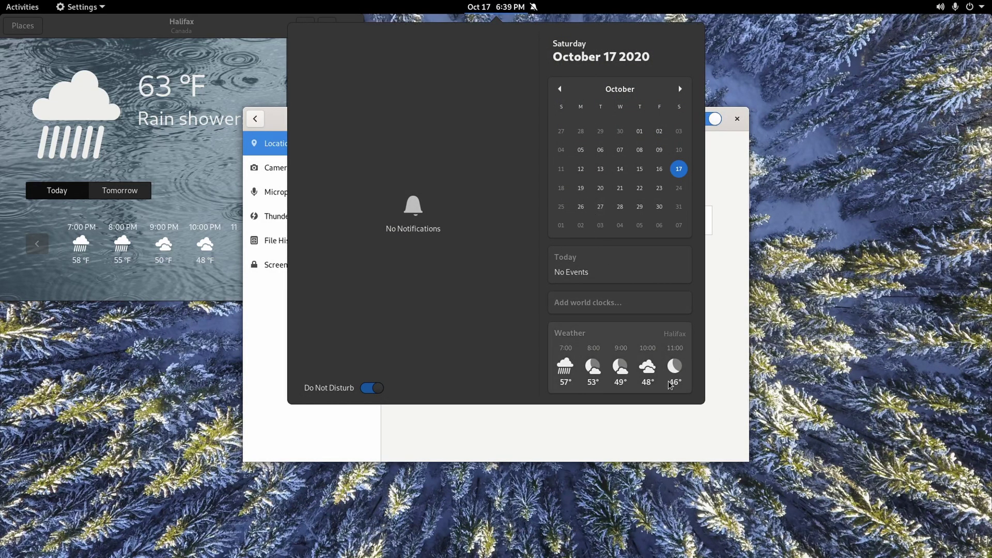
left_click(728, 308)
left_click(353, 27)
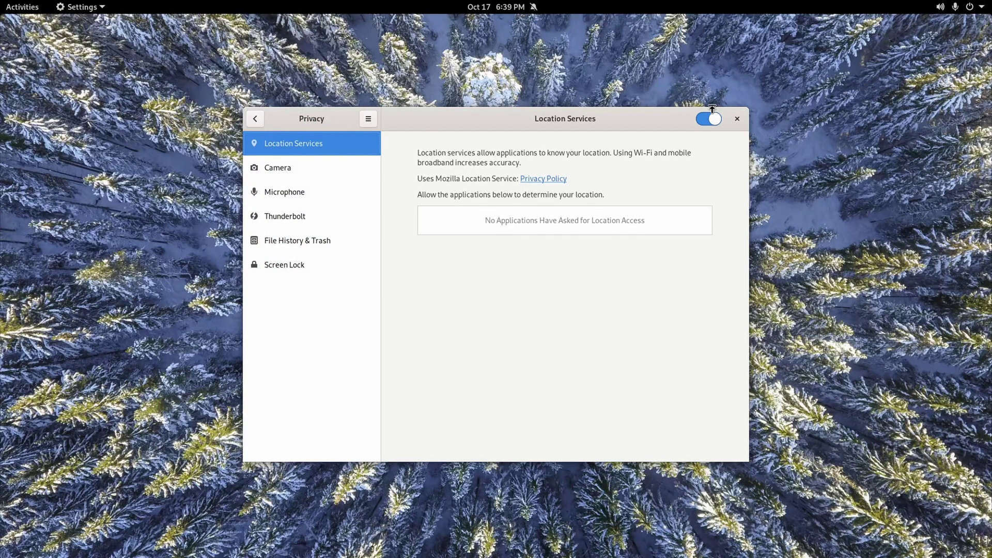
left_click(737, 120)
left_click(15, 6)
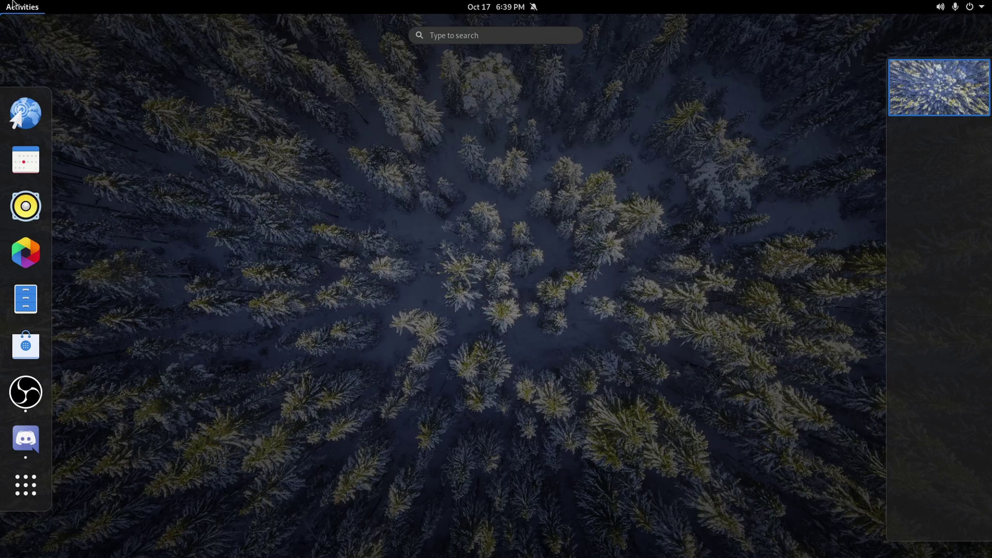
Launch Add/Remove Software and open its Preferences, authenticating with the administrator password.
type("aDD")
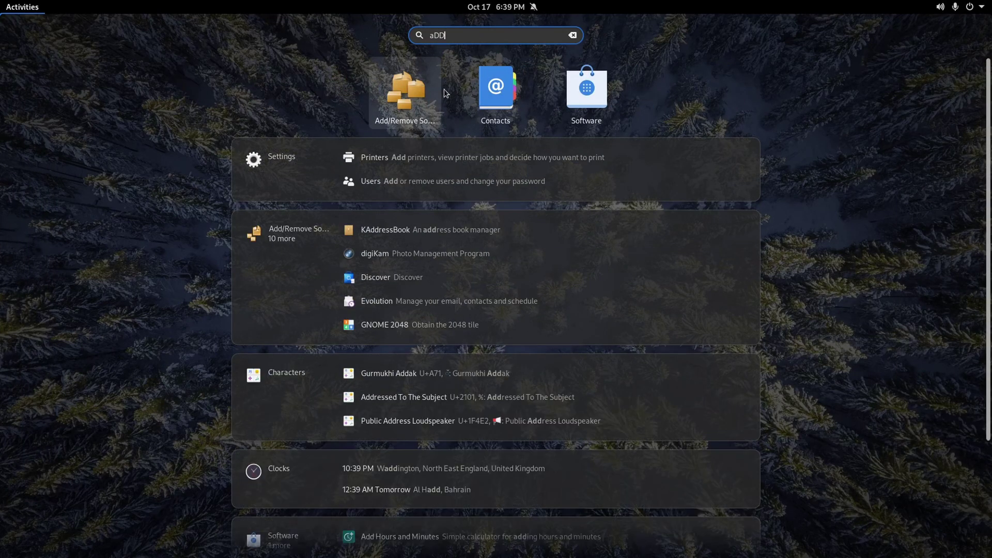
left_click(407, 96)
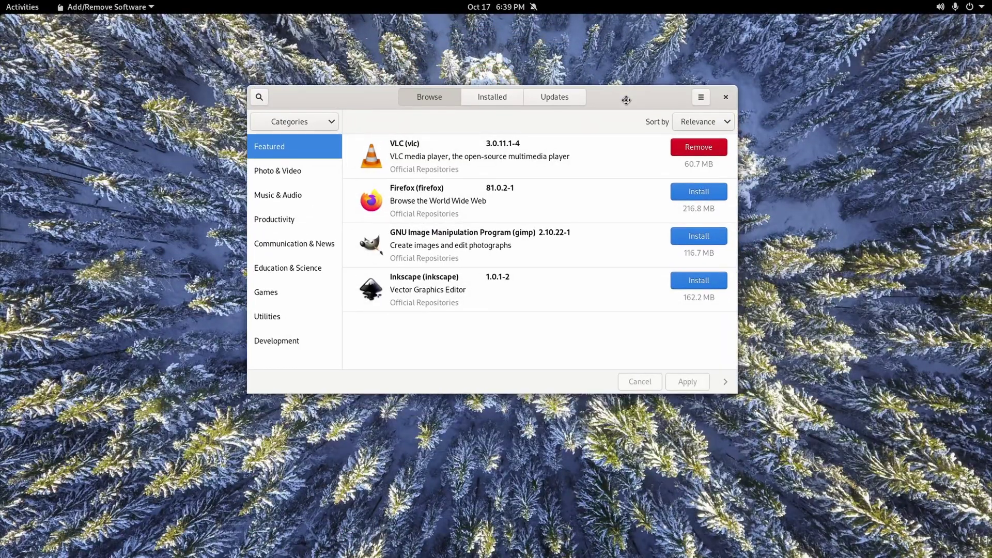
left_click(700, 98)
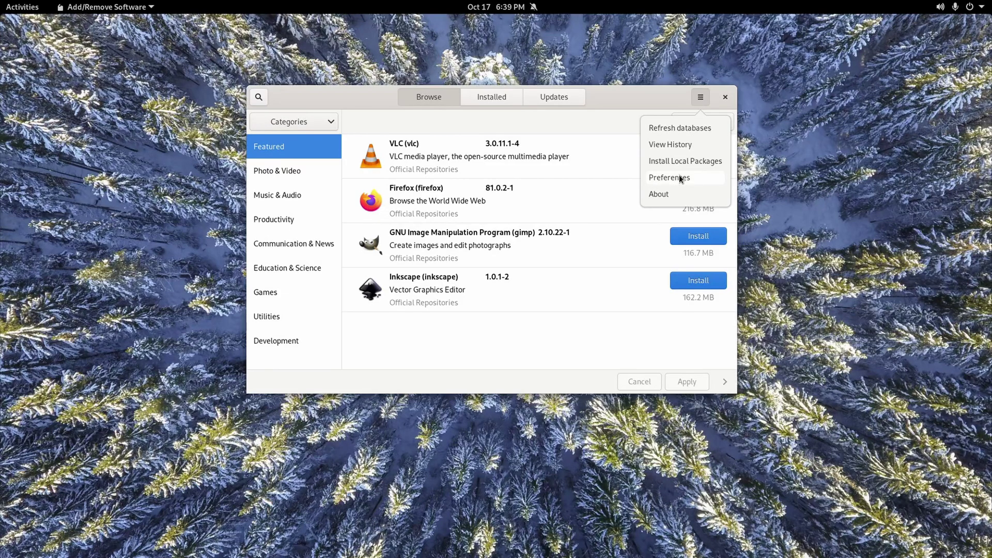
left_click(680, 177)
type("•")
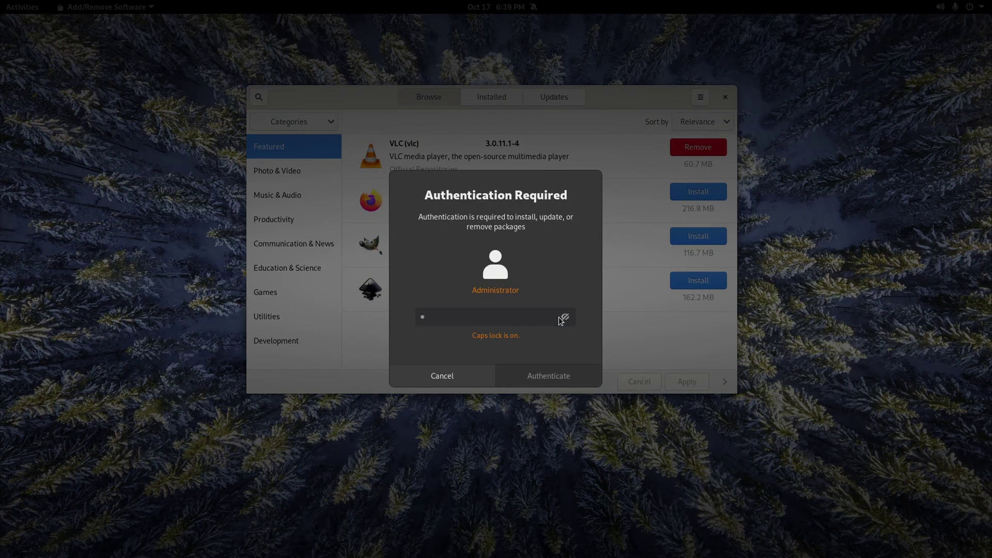
left_click(545, 368)
type("••••••••")
left_click(546, 370)
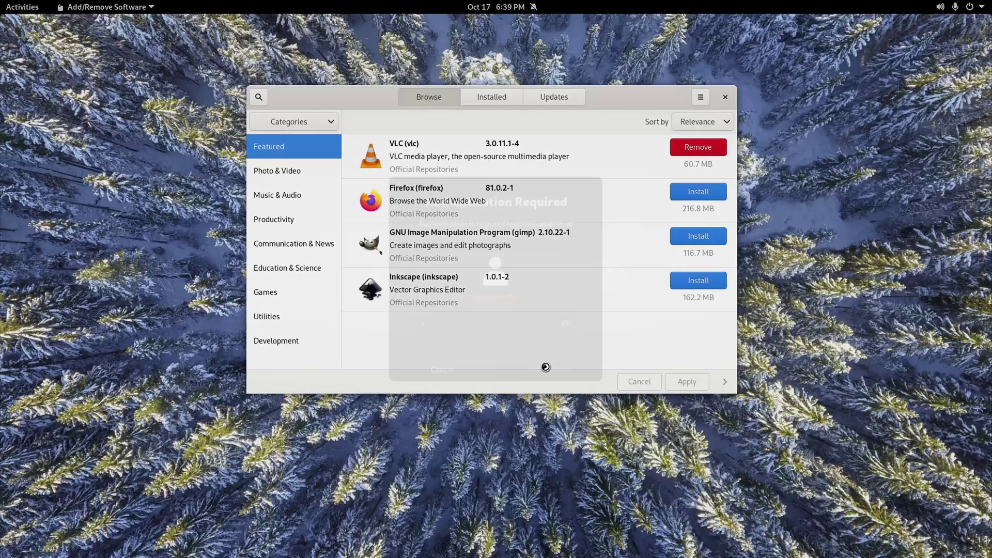
Enable AUR support with update checks and kept built packages, then search for 'yay'.
left_click(438, 163)
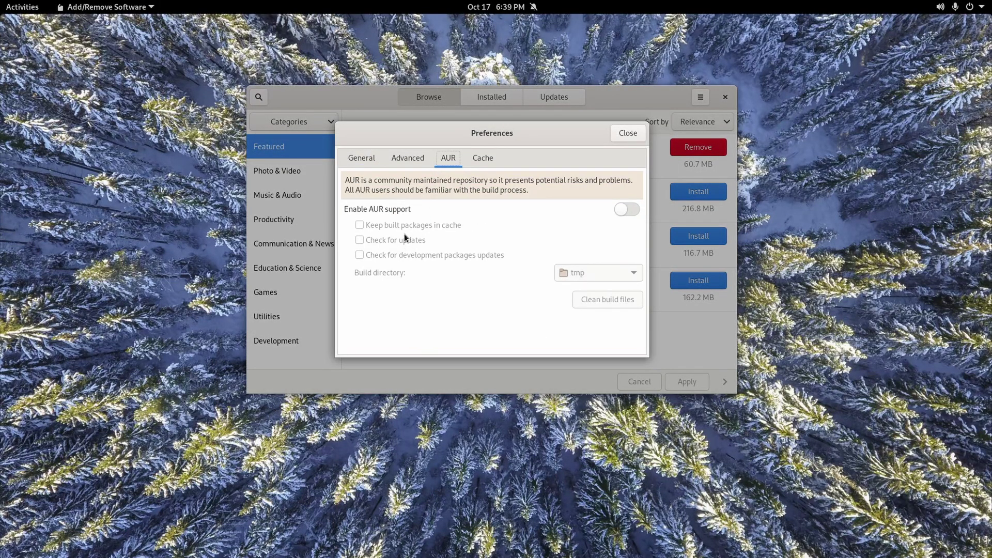
left_click(631, 209)
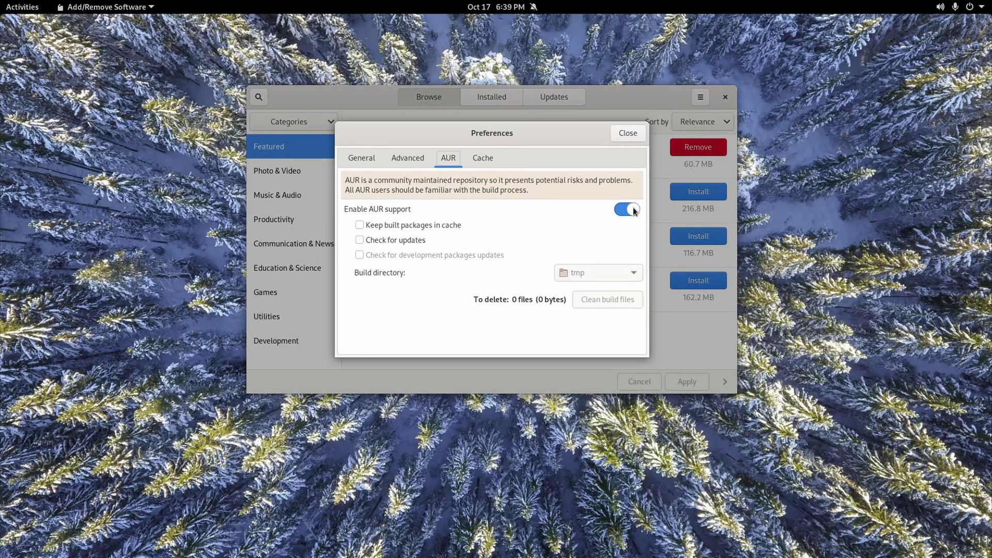
left_click(401, 241)
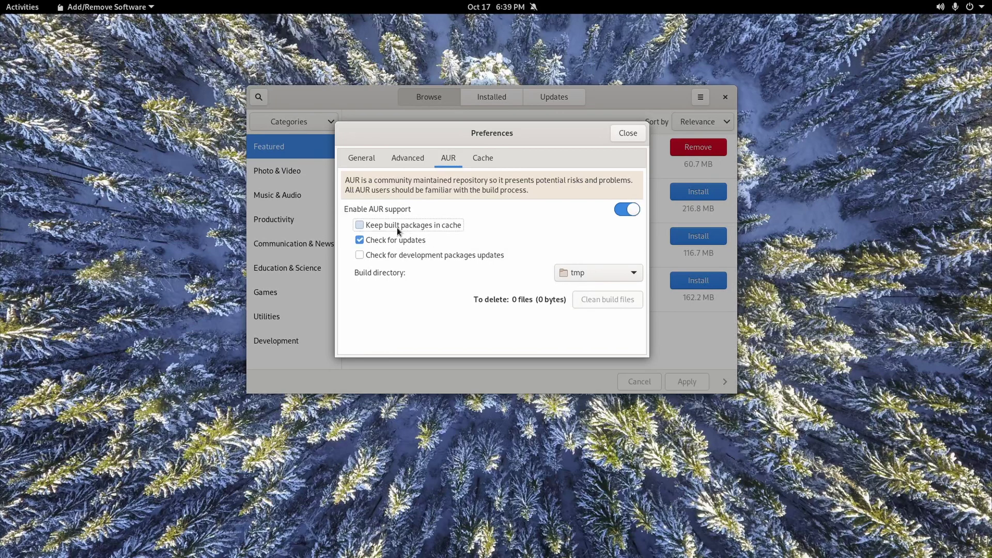
left_click(397, 227)
left_click(362, 158)
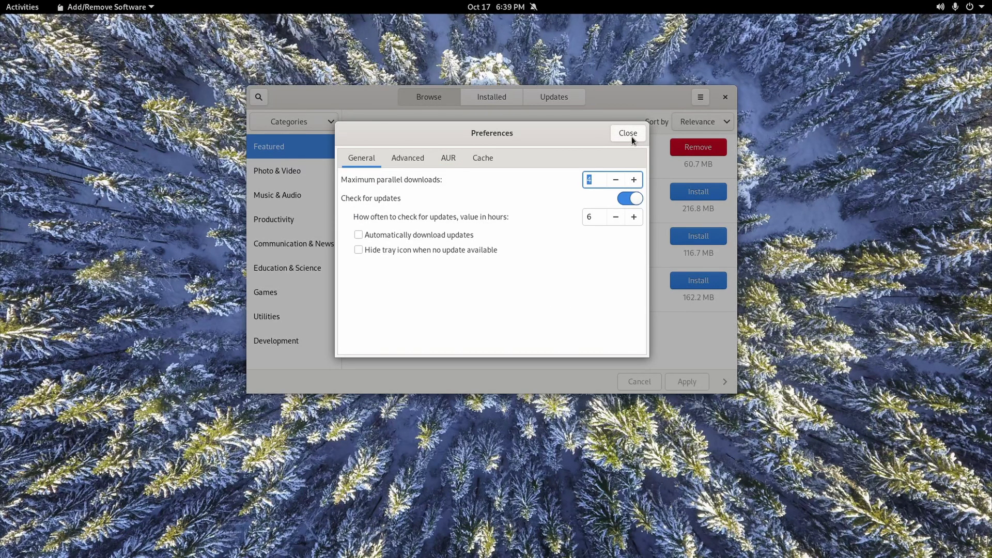
left_click(628, 134)
left_click(259, 97)
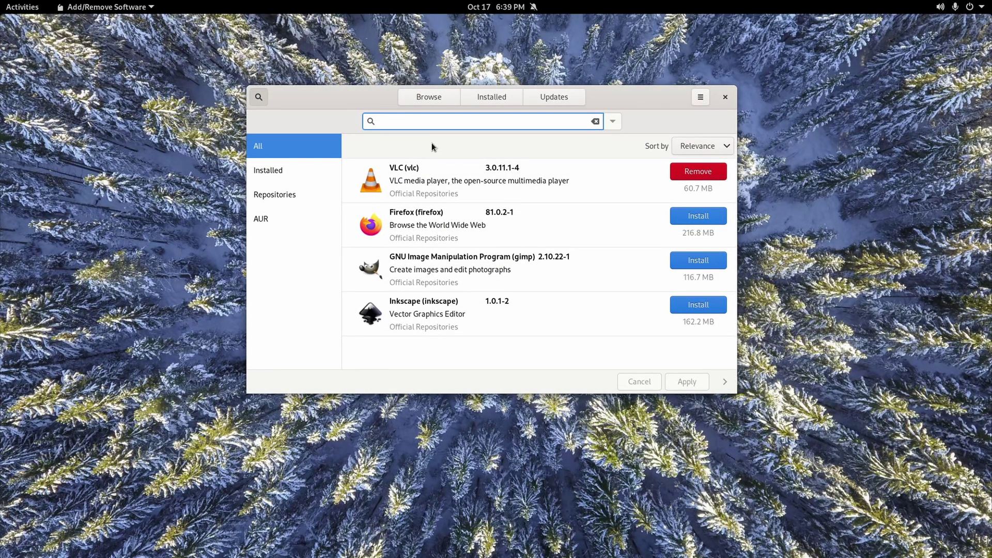
type("yay")
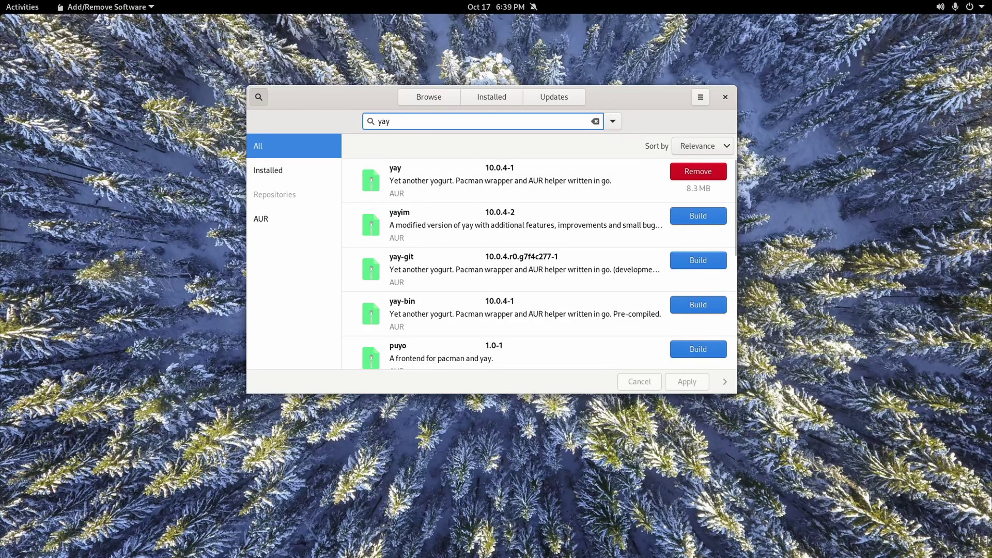
Launch Terminal from Activities and run 'yay pamac' to search the AUR.
key("super")
type("ter")
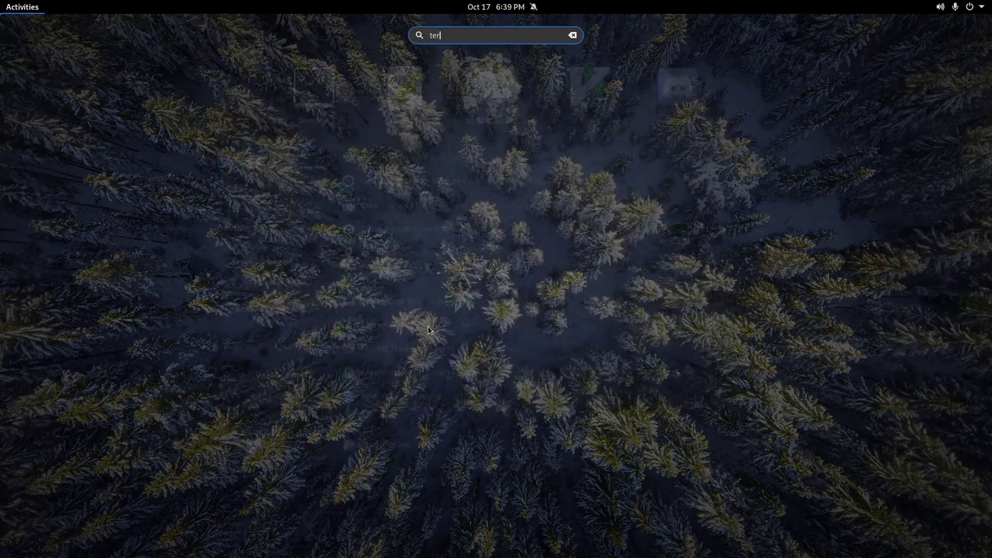
key("Return")
type("yay")
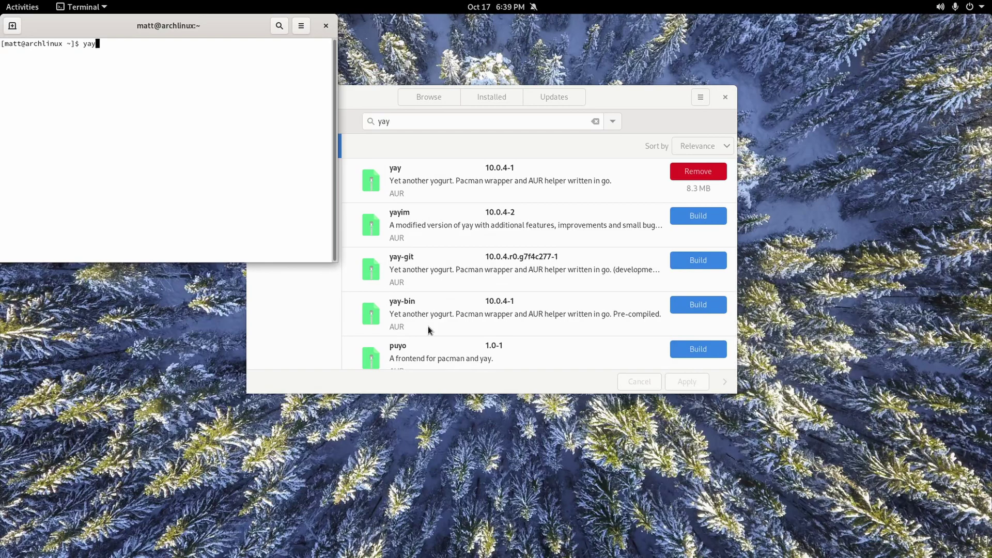
type(" pamac")
key("Return")
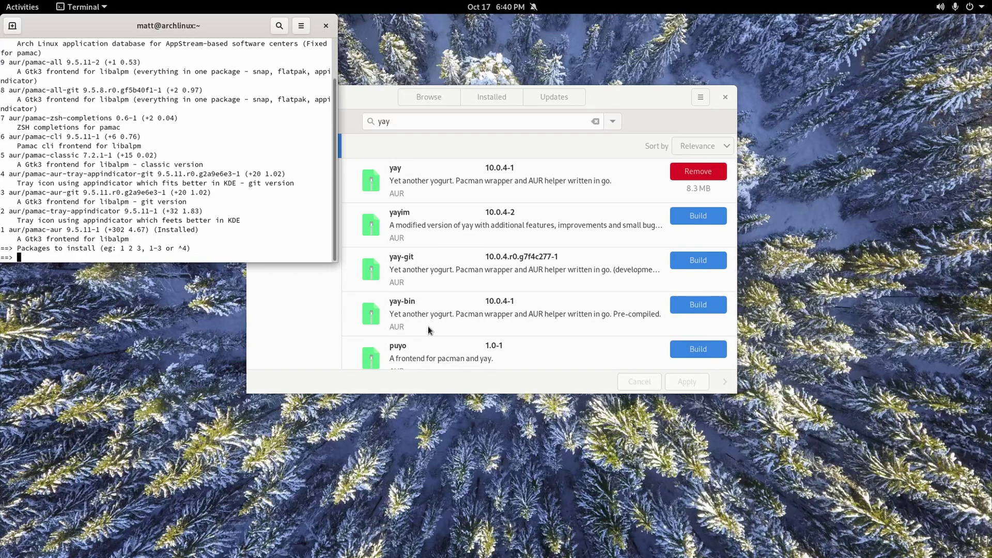
Pick pamac-all (option 9), keep default providers, remove make dependencies, skip diffs and confirm.
type("9")
key("Return")
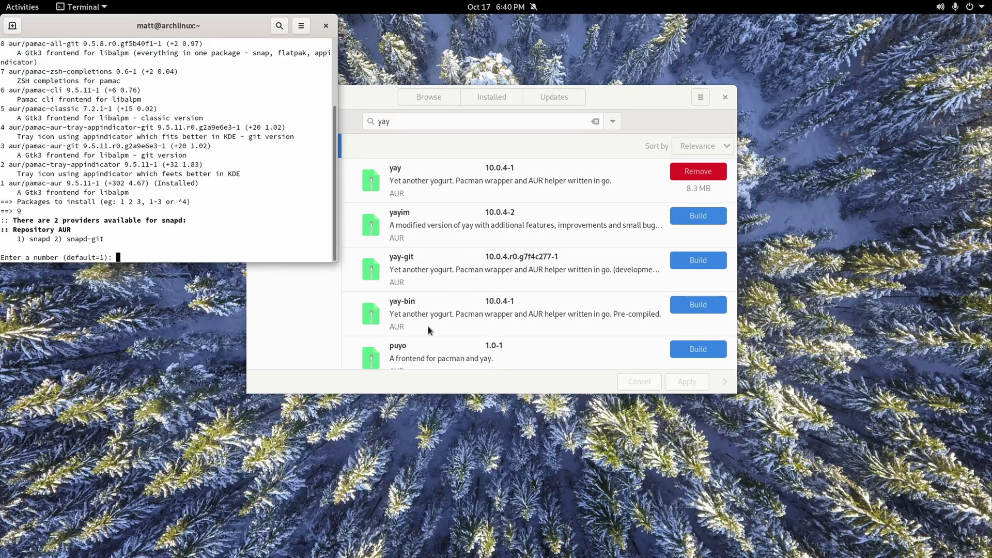
key("Return")
key("Return")
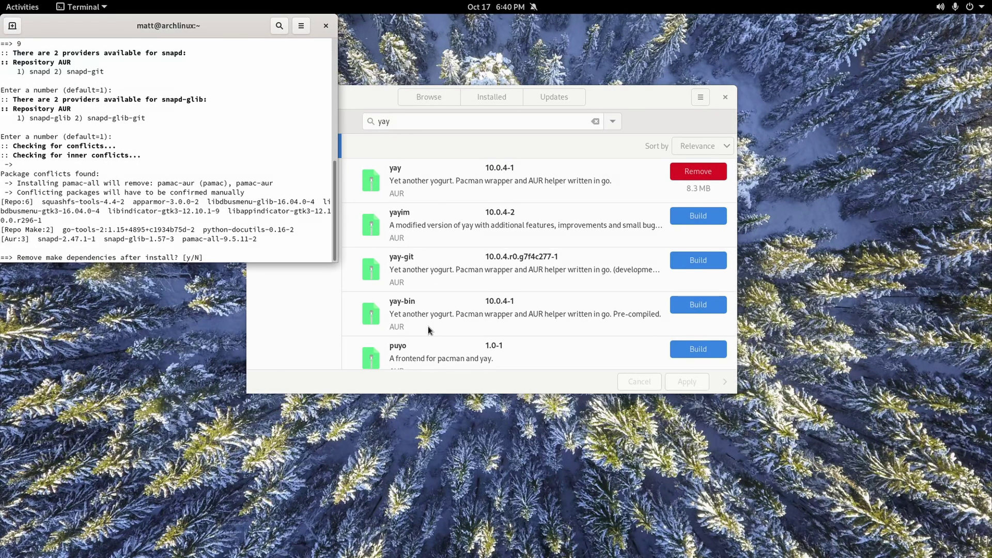
type("nb")
key("BackSpace")
key("BackSpace")
type("y")
key("Return")
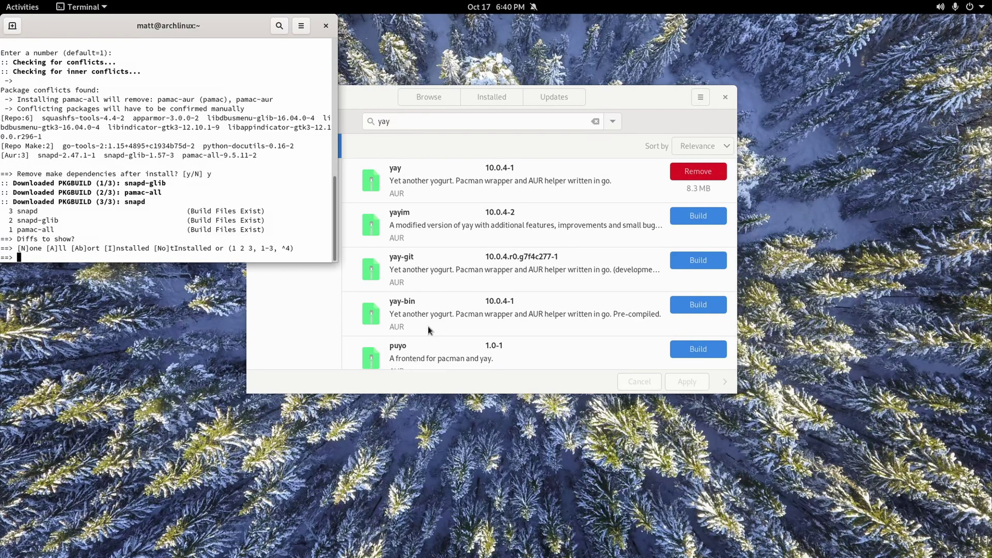
key("Return")
key("Return")
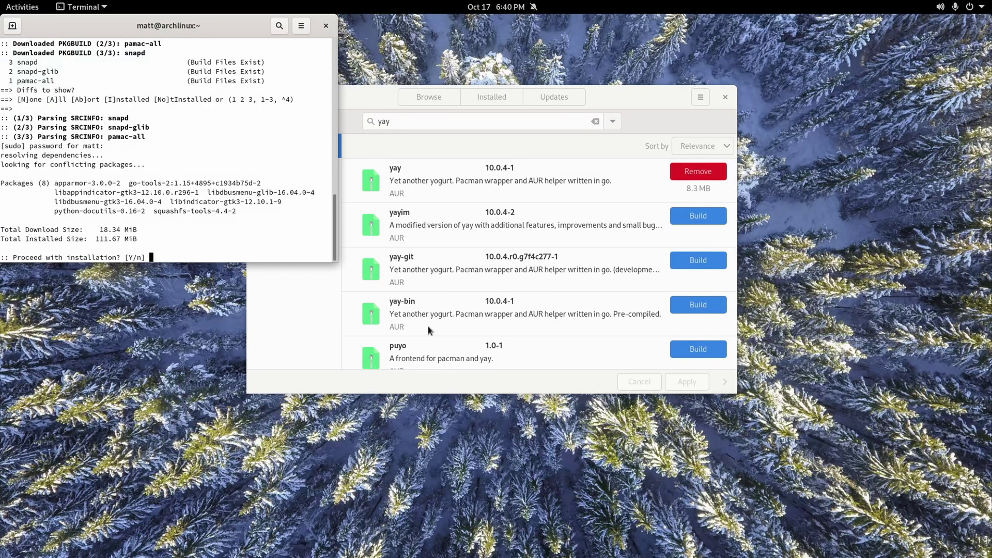
key("Return")
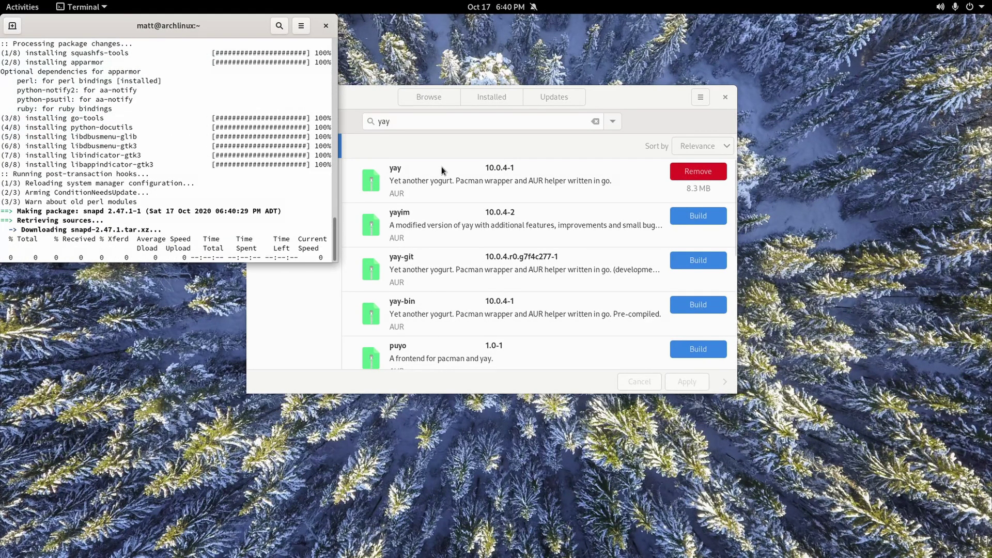
left_click(365, 122)
Search Add/Remove Software for 'pamac' and scroll through the results.
type("pamac")
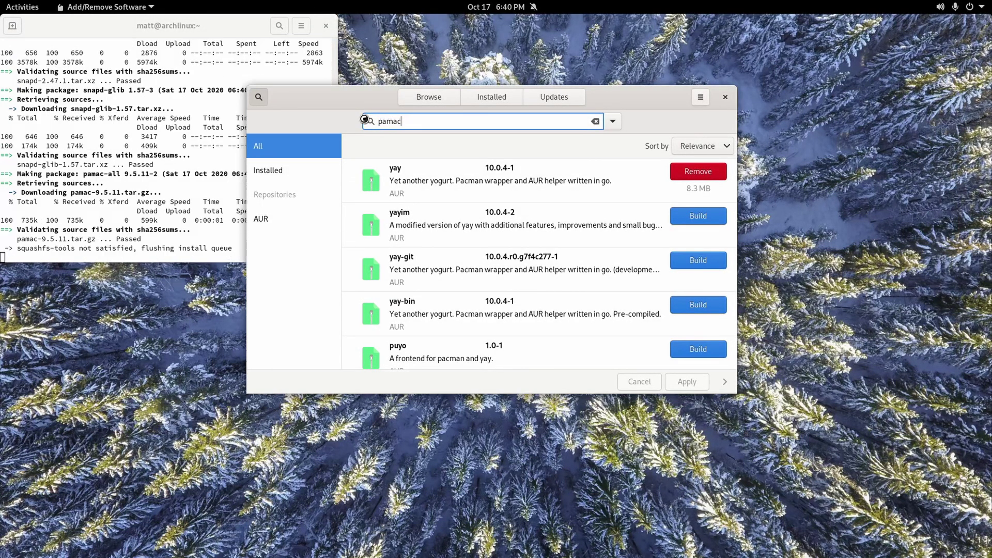
scroll(577, 278, "down", 8)
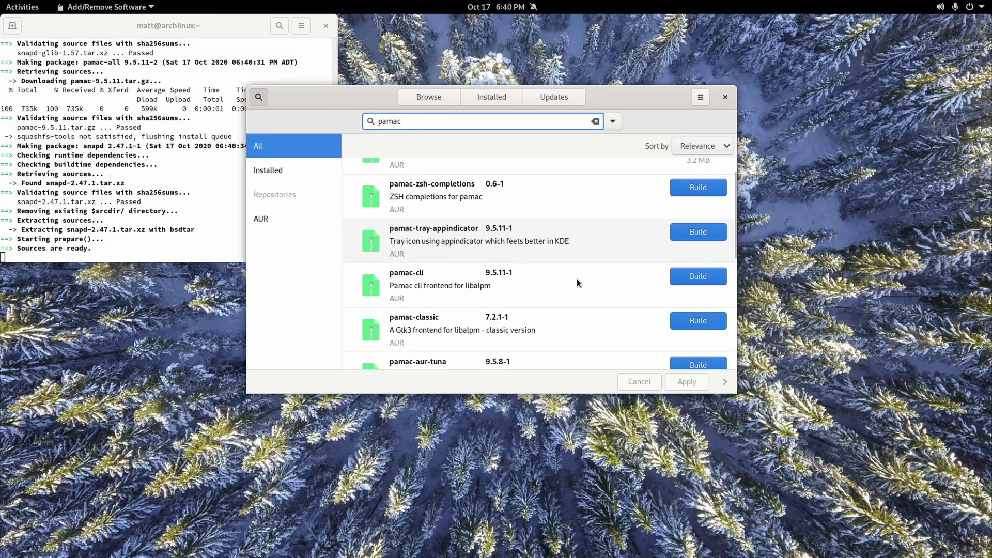
scroll(577, 278, "down", 1)
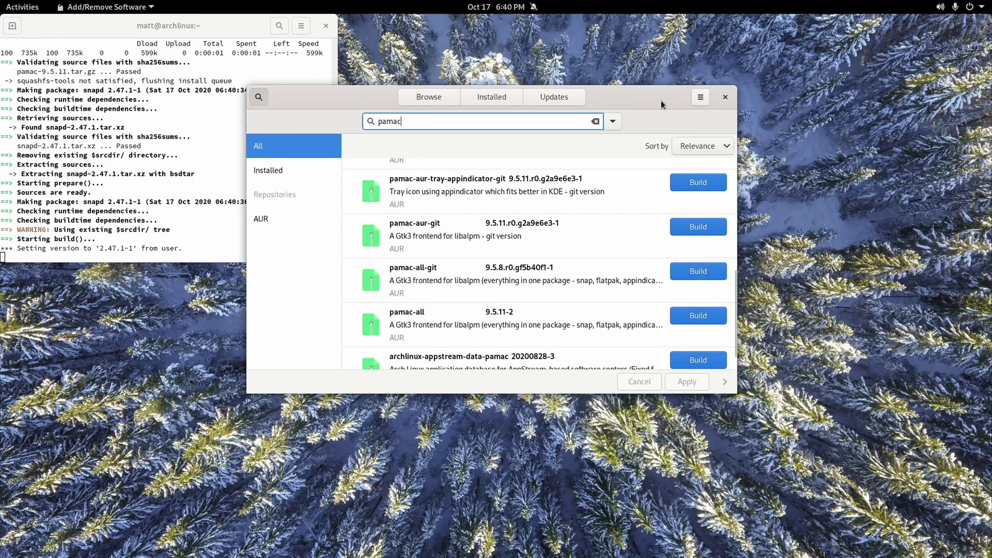
Open and close the app's Preferences, then close the Add/Remove Software window.
left_click_drag(643, 95, 695, 112)
left_click(752, 113)
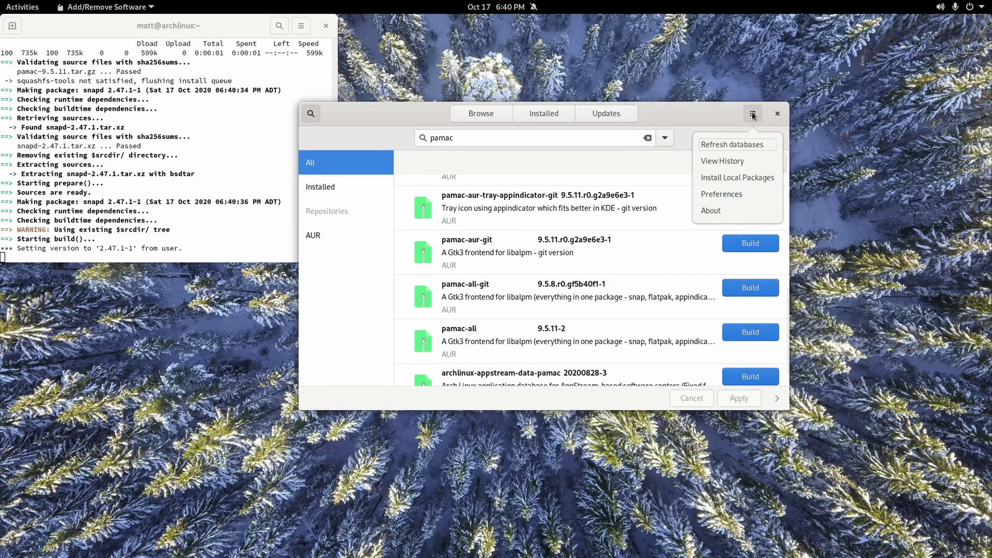
left_click(731, 193)
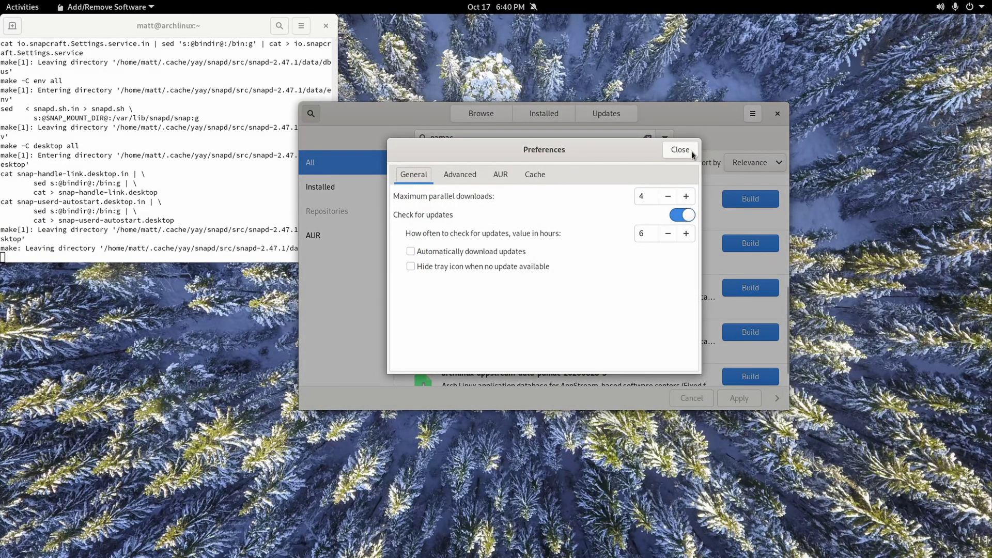
left_click(691, 150)
left_click(268, 206)
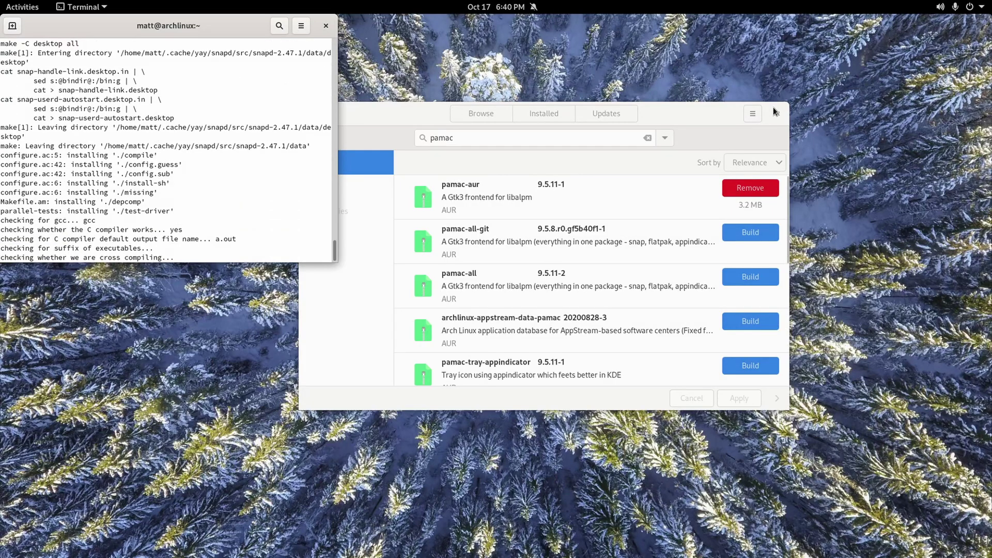
left_click(772, 112)
Answer y to replace pamac-aur with pamac-all and confirm the installation.
left_click_drag(263, 29, 594, 121)
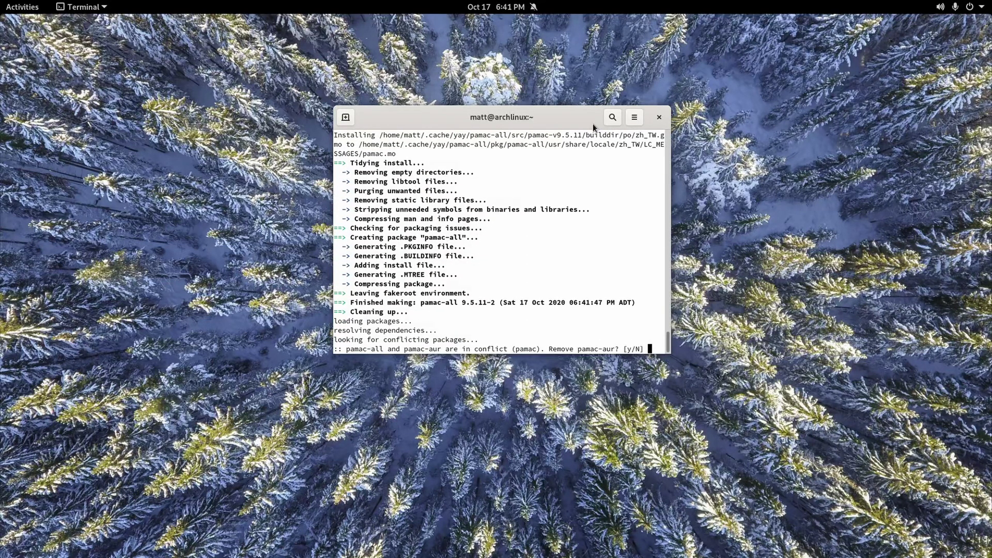
type("y")
key("Return")
key("Return")
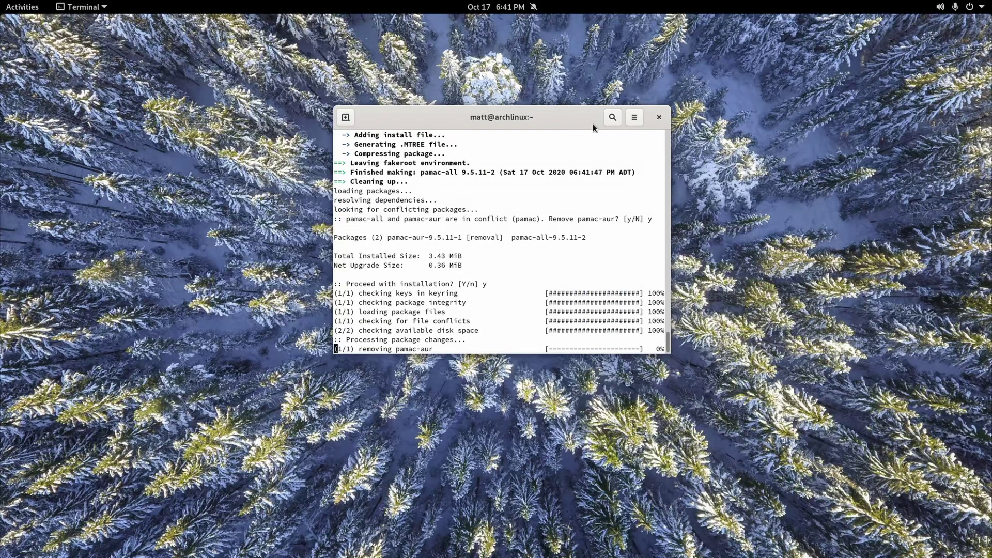
key("Return")
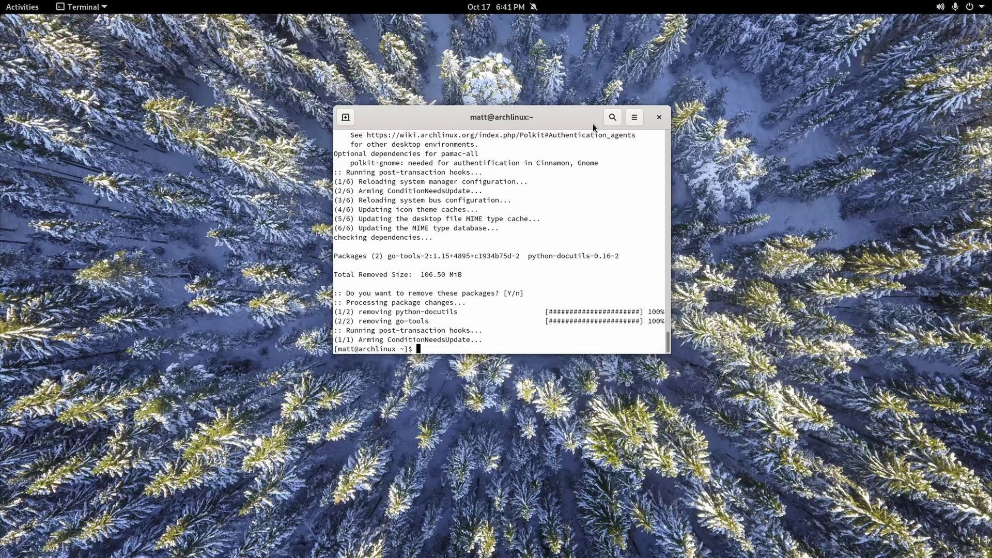
key("super")
Launch Add/Remove Software and turn on Flatpak support in Preferences.
type("add")
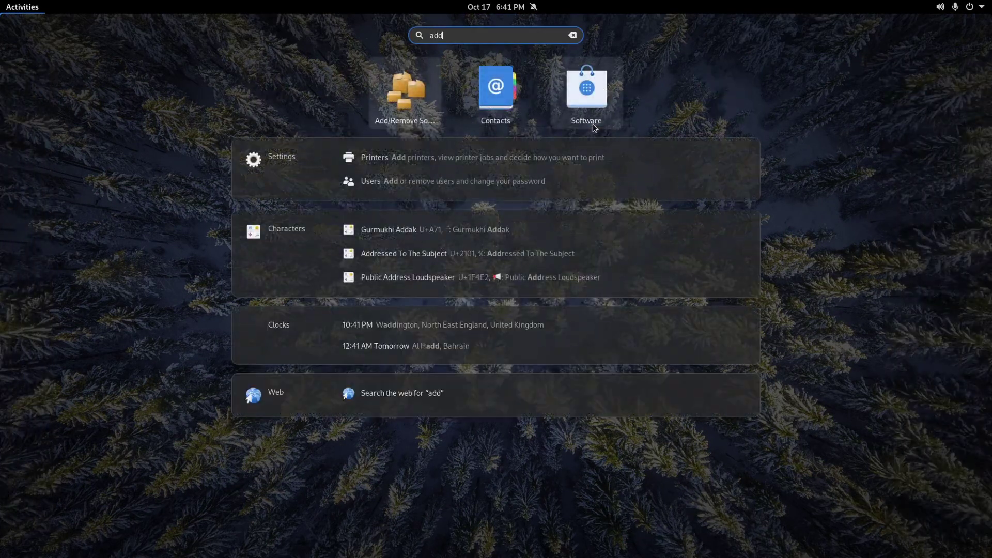
key("Return")
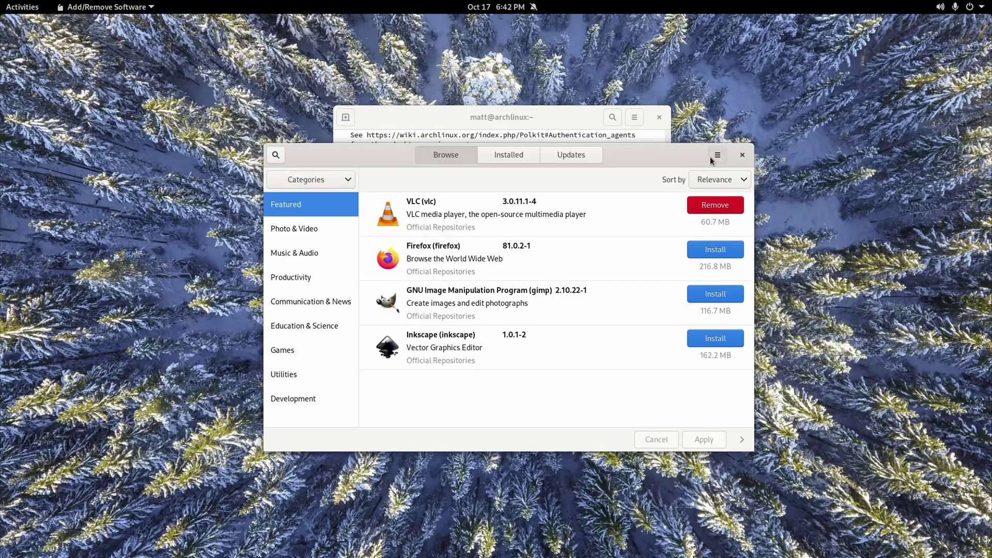
left_click(717, 155)
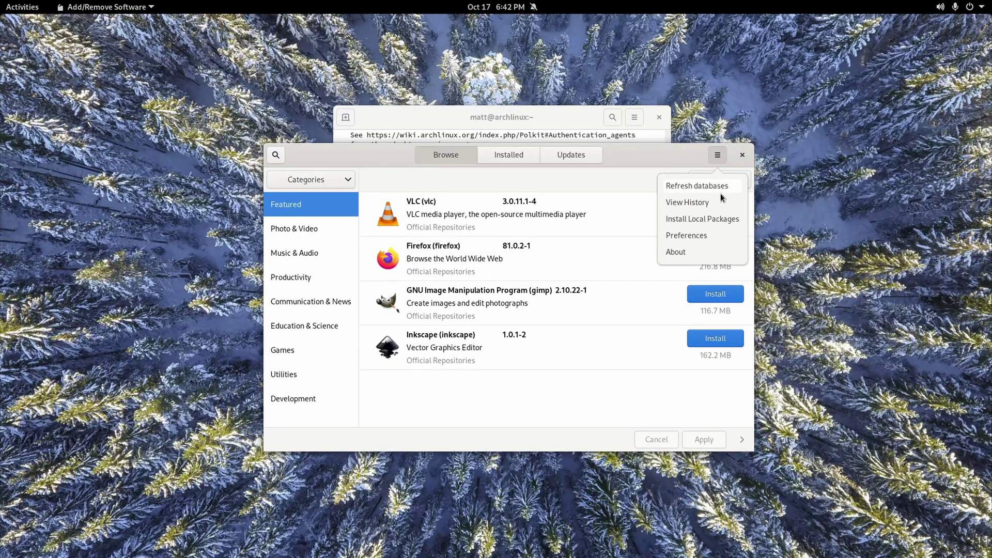
left_click(698, 234)
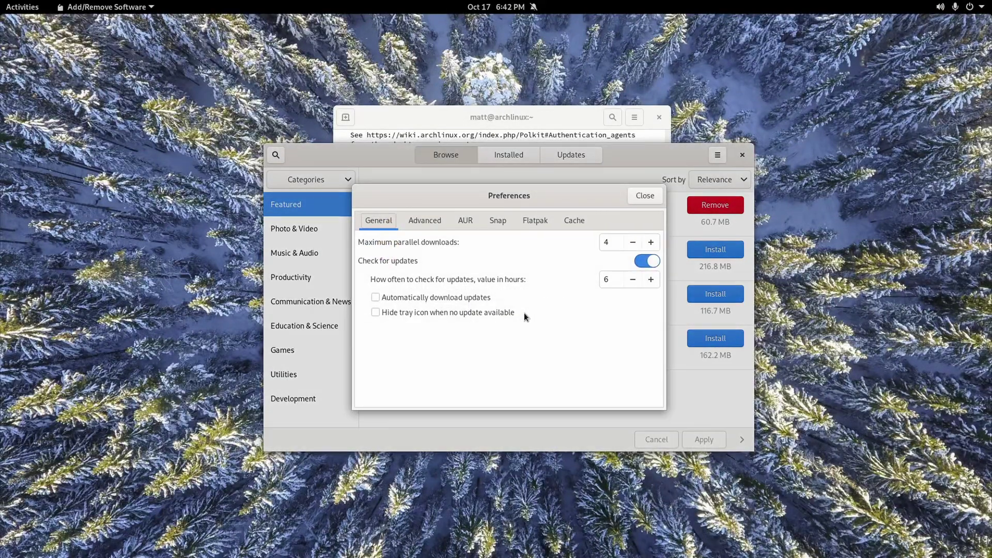
left_click(534, 220)
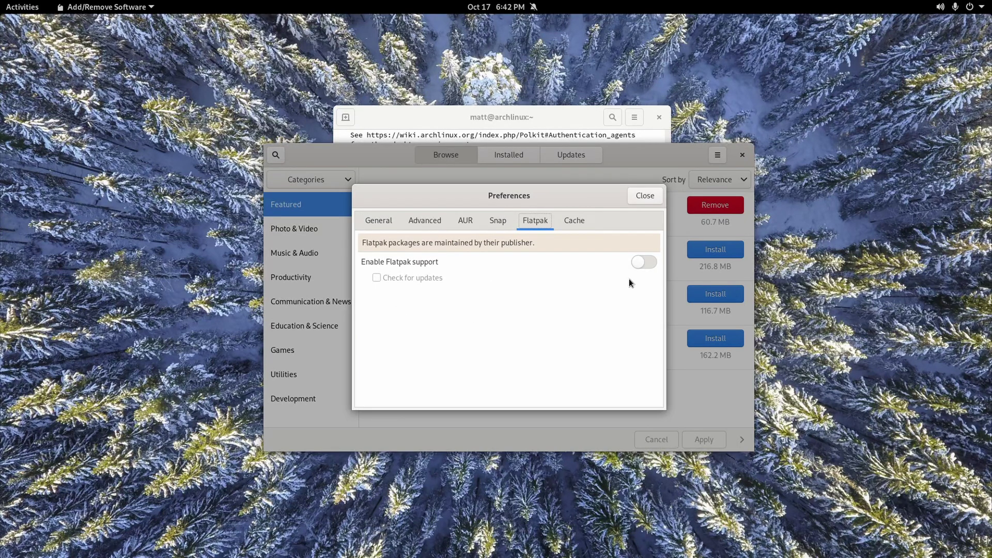
left_click(639, 264)
In Advanced settings, allow downgrading and enable removing unrequired dependencies, then close Preferences.
left_click(499, 221)
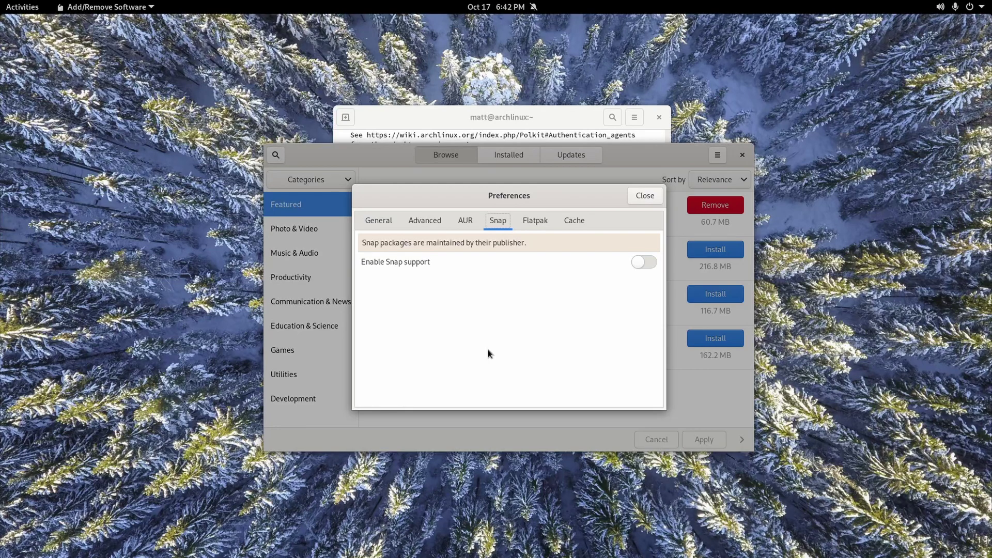
left_click(425, 221)
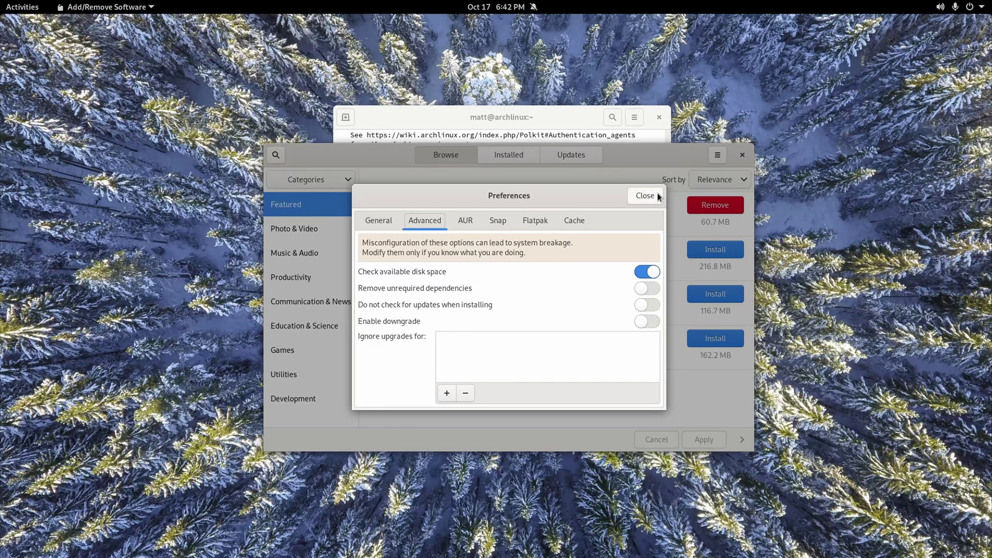
left_click(641, 321)
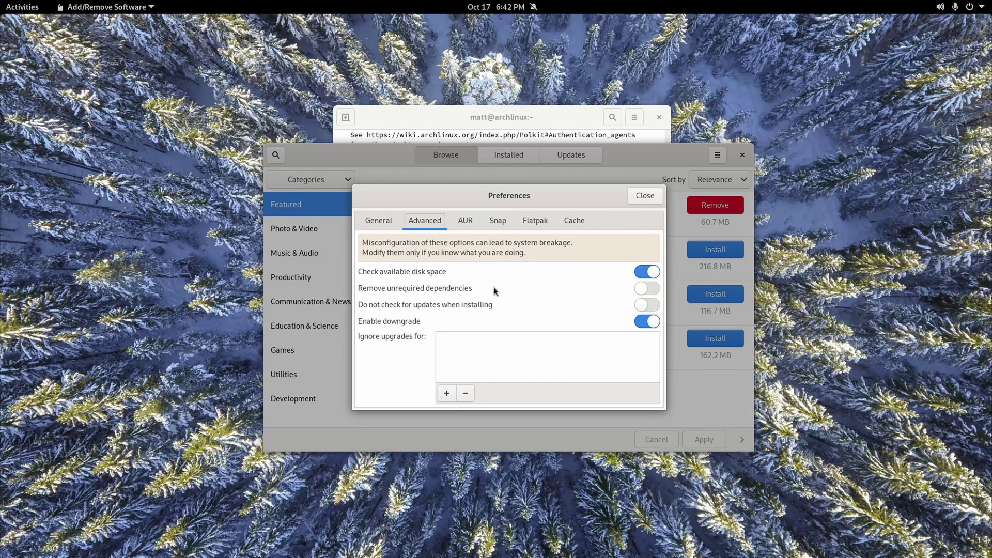
left_click(652, 288)
left_click(644, 196)
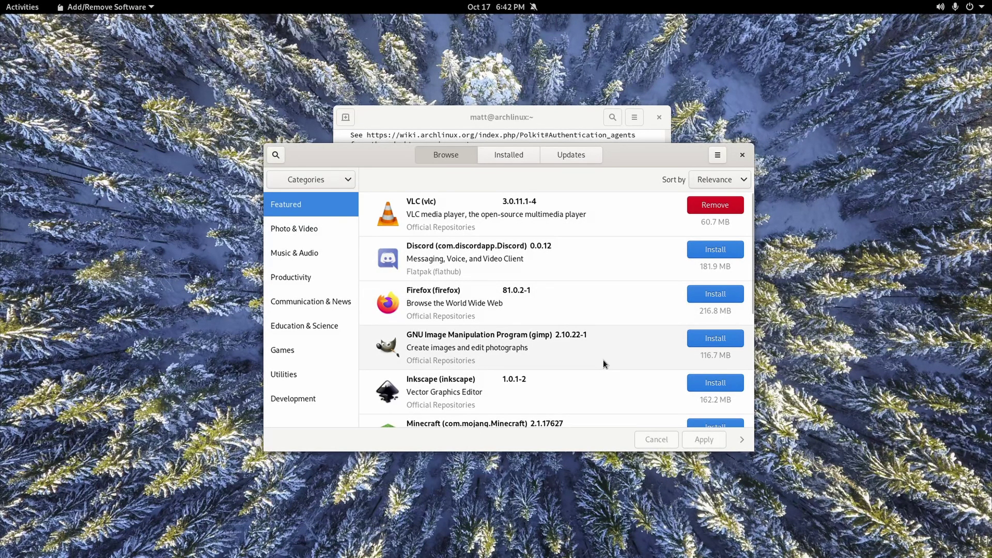
Install the Minecraft Flatpak from the Featured list, applying and confirming the transaction.
scroll(589, 350, "down", 3)
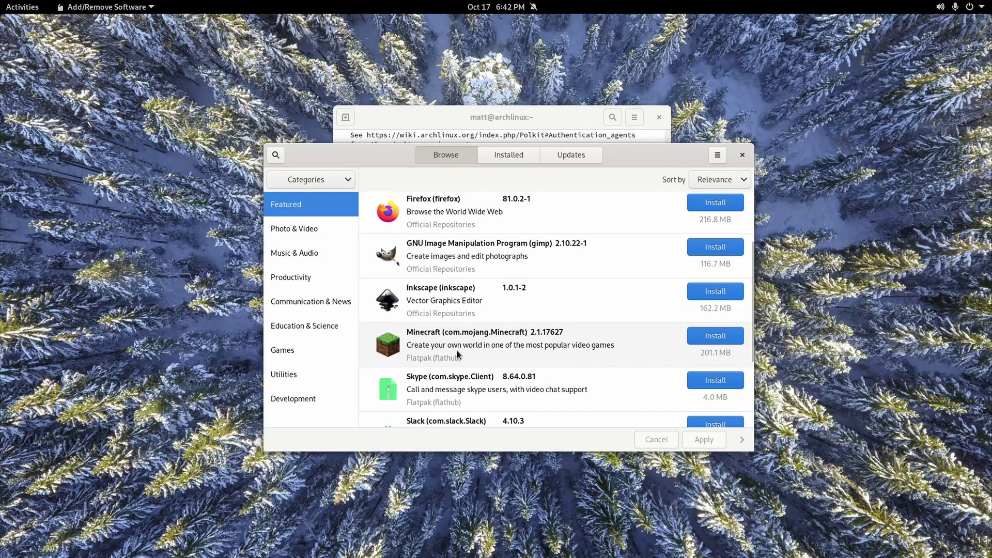
left_click(706, 338)
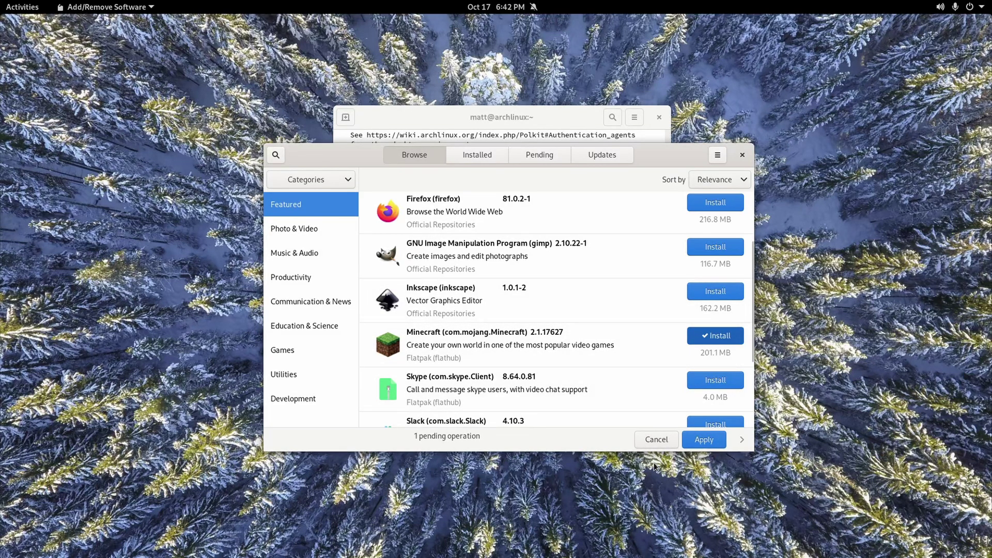
left_click(698, 444)
left_click(713, 226)
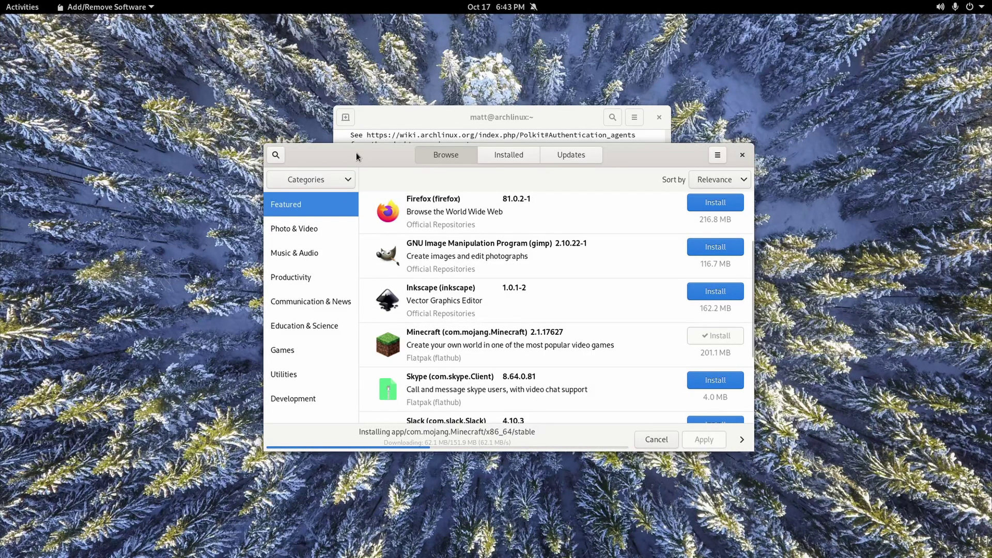
left_click_drag(357, 156, 296, 149)
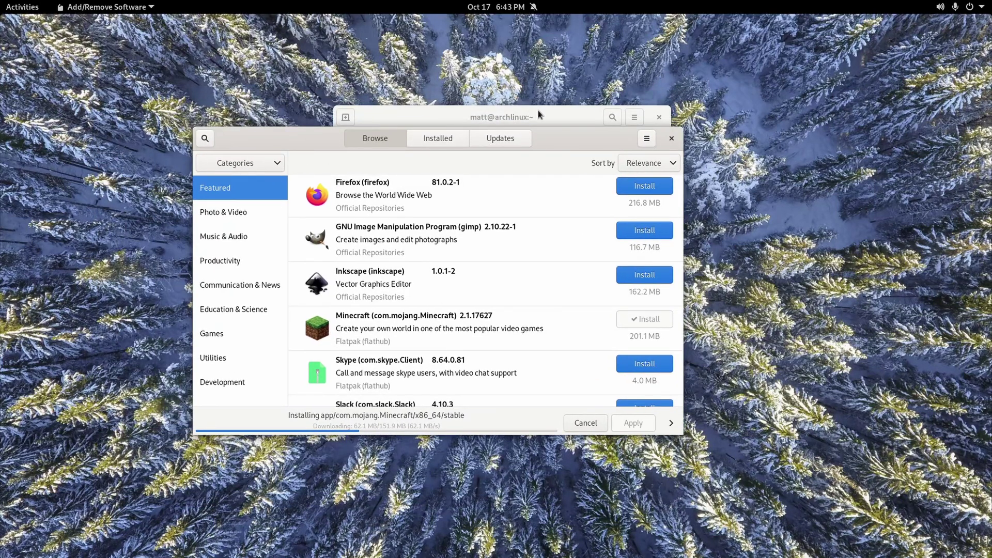
left_click(629, 118)
left_click(629, 139)
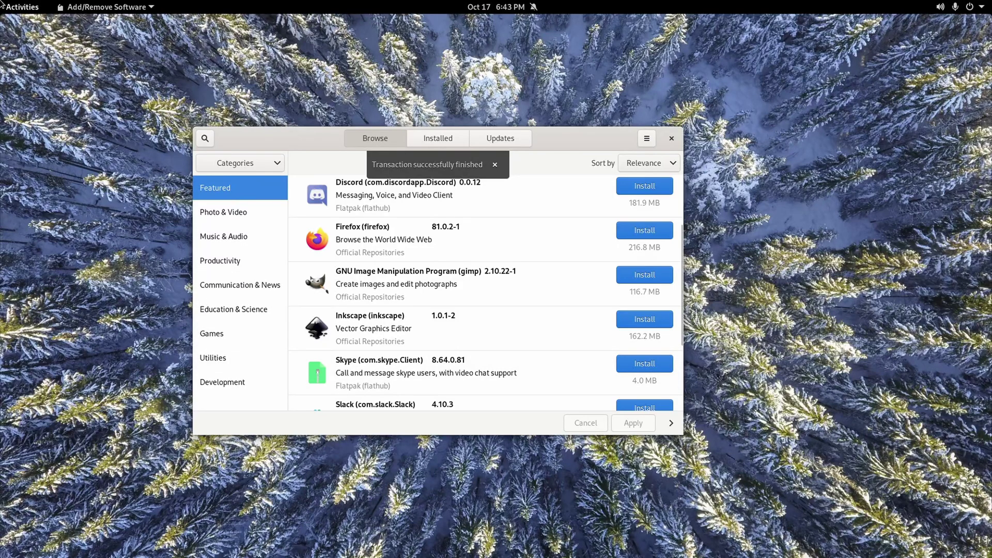
Launch Terminal via Activities search 'ter' and pin Terminal to the dash favorites.
left_click(32, 11)
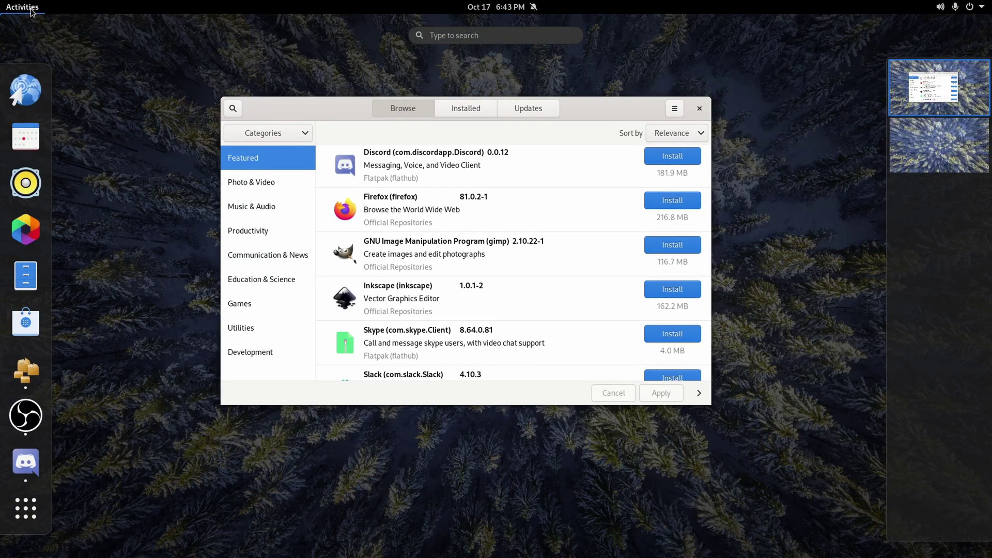
type("ter")
key("Return")
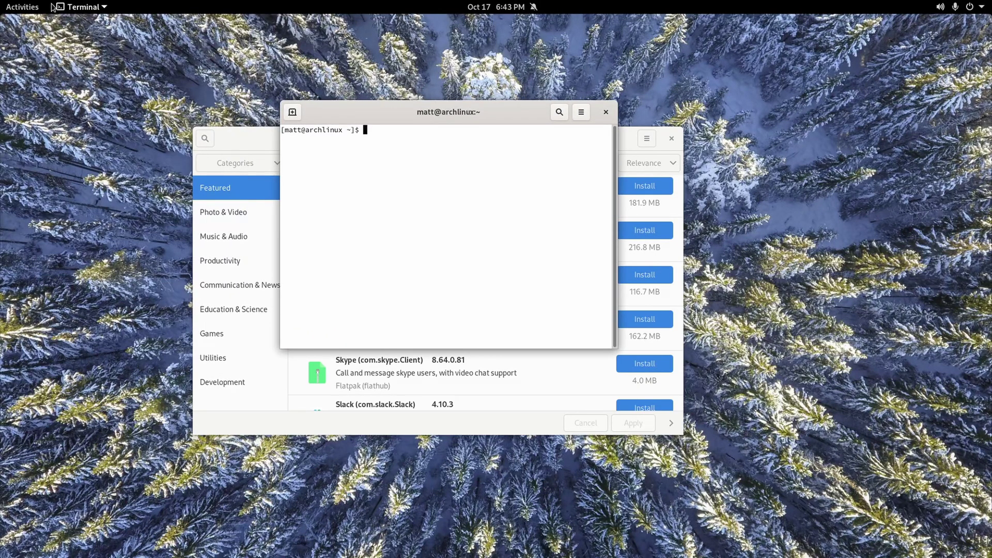
left_click(31, 9)
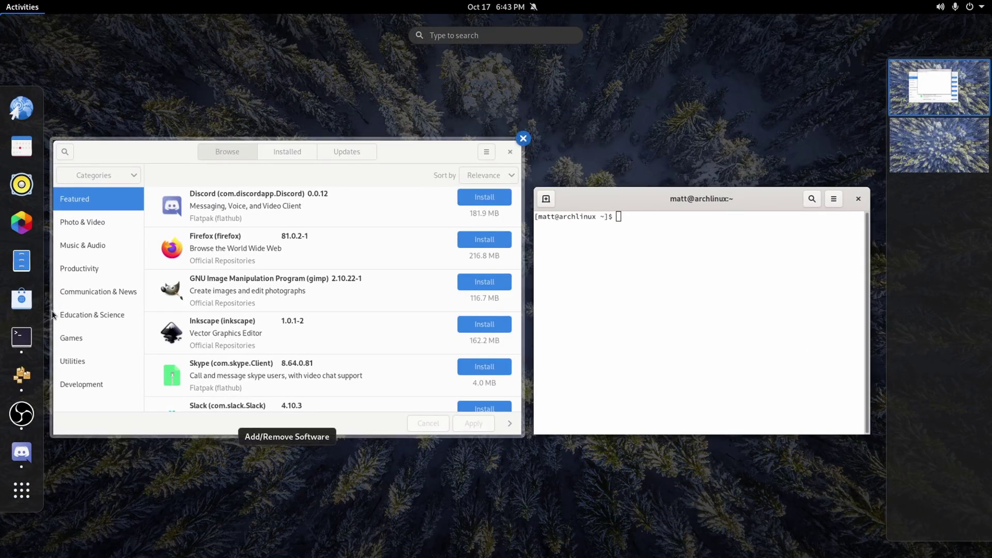
right_click(21, 337)
left_click(111, 363)
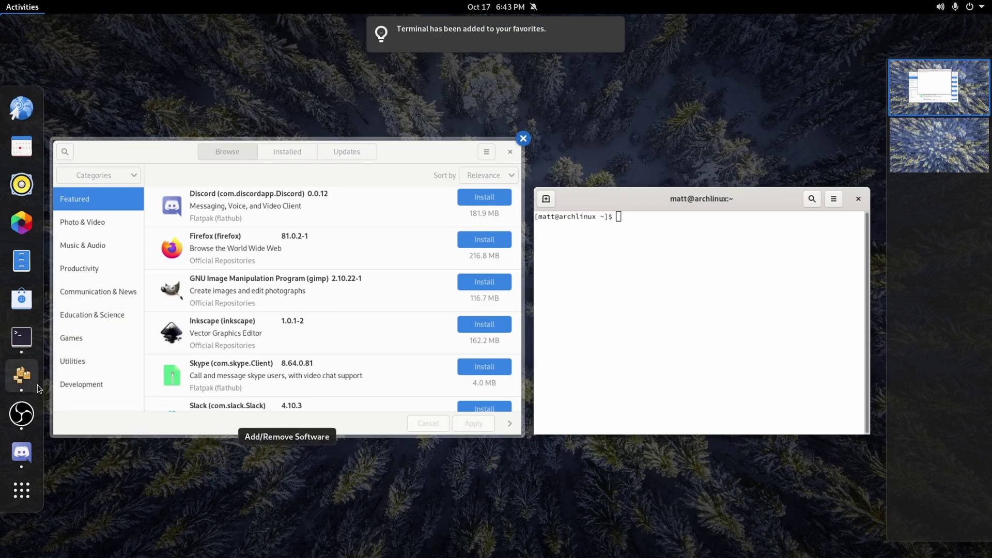
Add OBS Studio and Discord to the dash favorites, then return to the Terminal window.
right_click(21, 374)
left_click(103, 394)
right_click(21, 416)
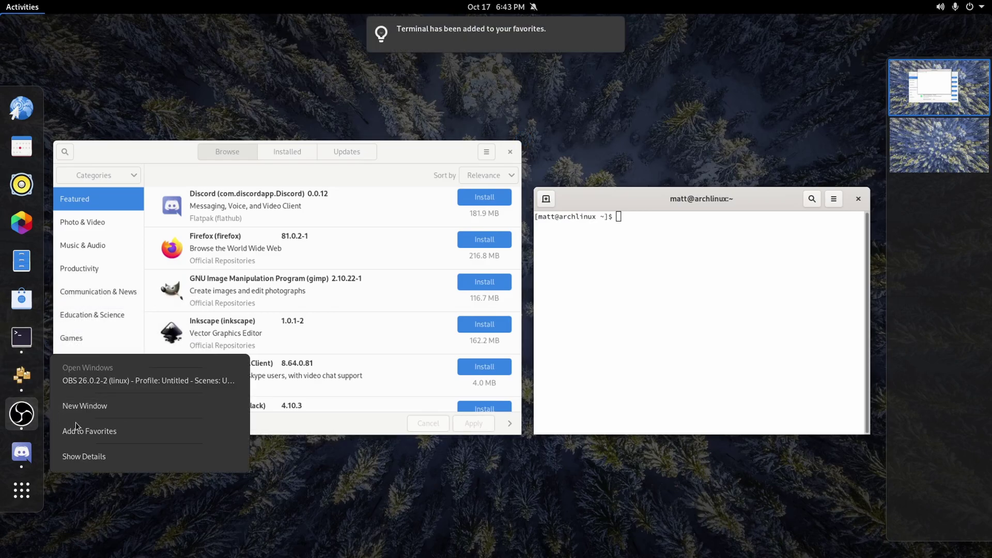
left_click(80, 432)
right_click(21, 452)
left_click(88, 468)
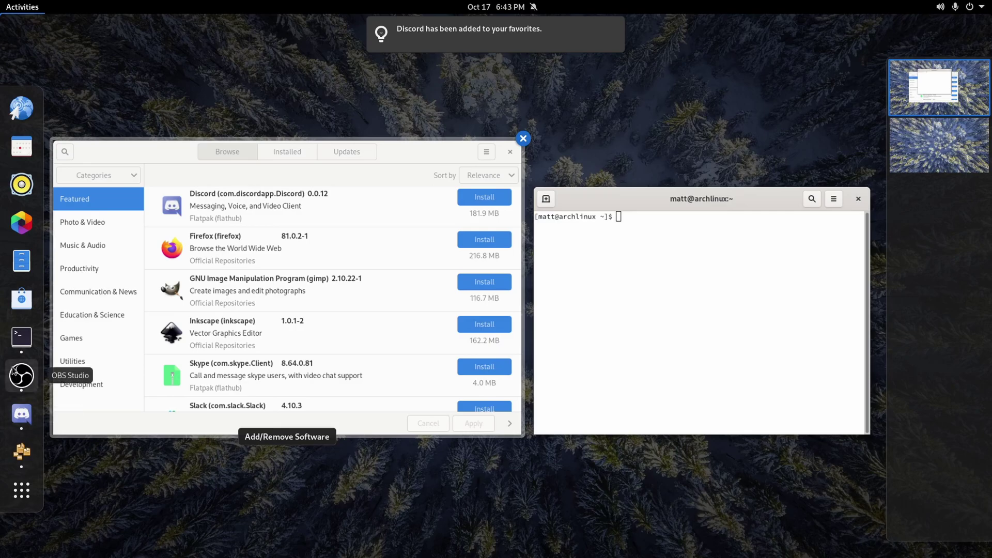
left_click(392, 150)
left_click(462, 111)
Enlarge the terminal text and run 'sudo pacman -S git sdl2 cmake make nvidia nvidia-utils nvidia-settings lib32-nvidia-utils'.
left_click_drag(462, 112, 473, 168)
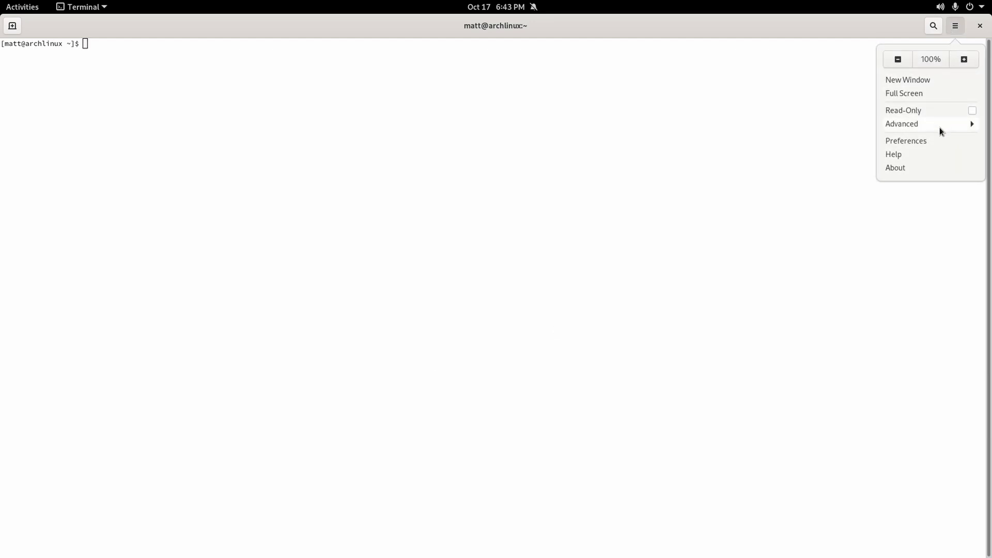
left_click(964, 58)
left_click(955, 26)
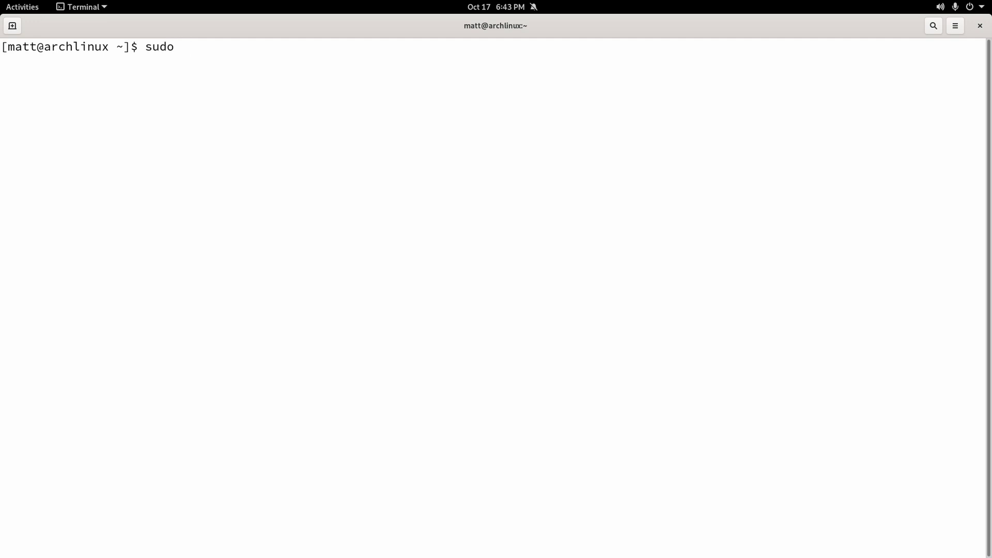
key("BackSpace")
type("pacman -S git sdl2 cmake ")
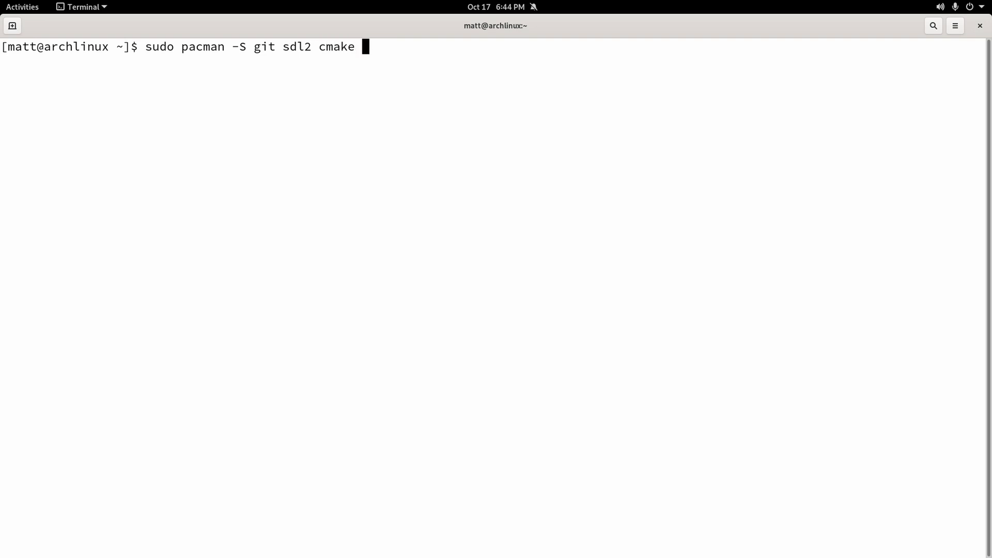
type("make")
type("nvidia nvidia-utils")
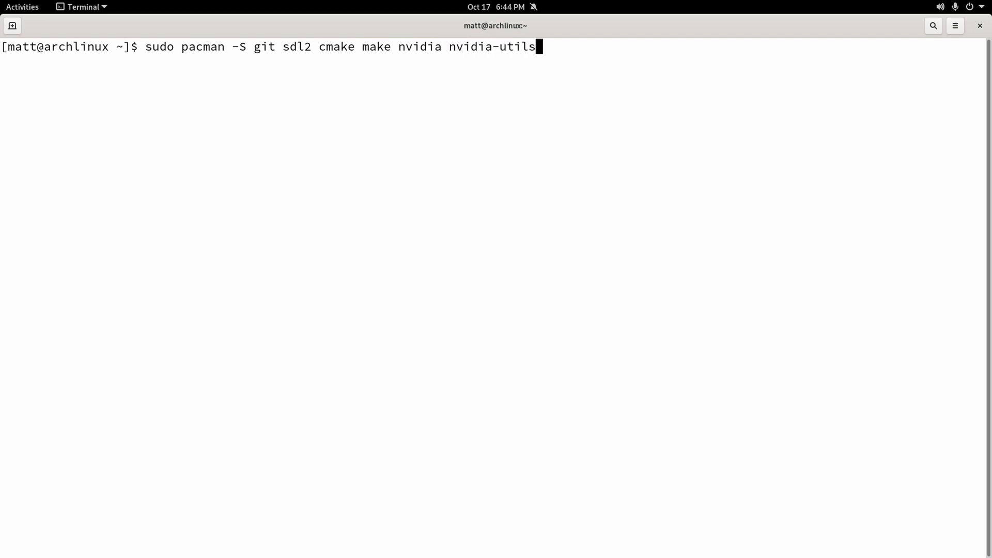
type(" nvidia-settings lib32-")
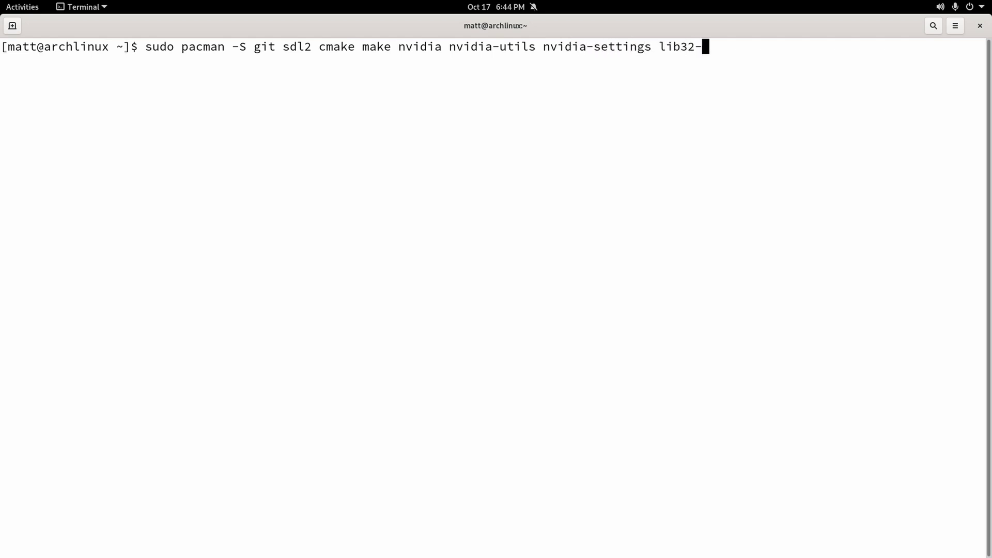
type("nvidia-utils")
key("Return")
key("Return")
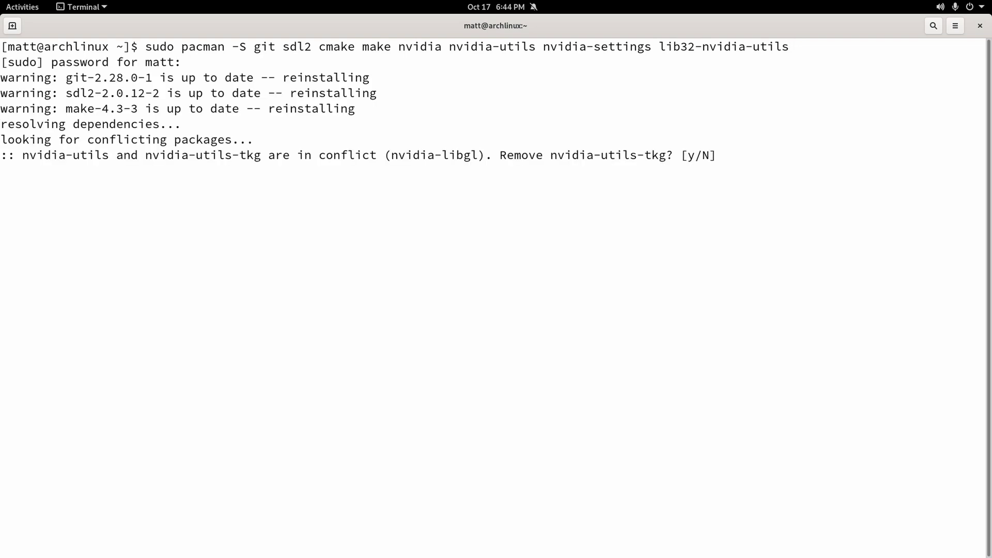
Decline removing nvidia-utils-tkg and rerun the install with only git, sdl2, cmake and make.
type("n")
key("Return")
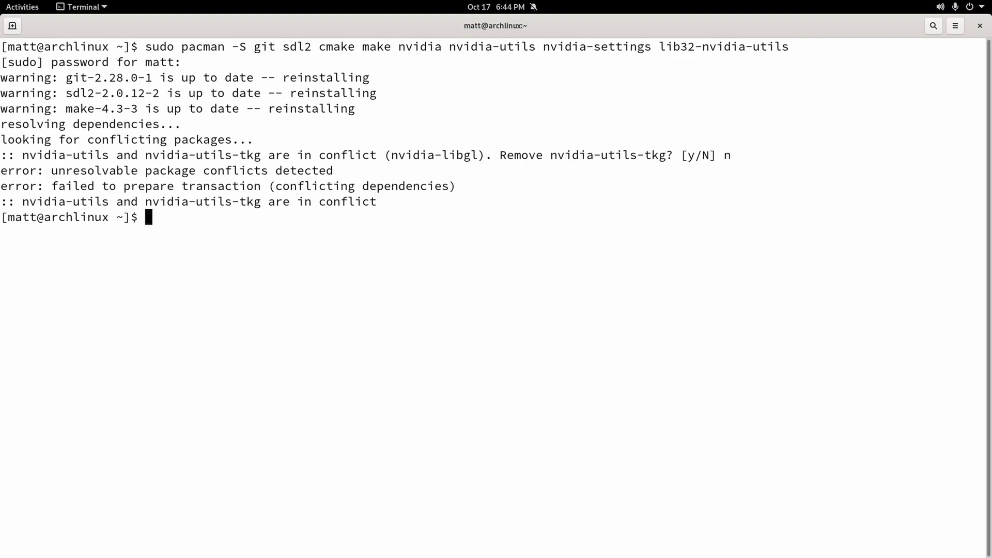
key("Up")
key("BackSpace")
key("BackSpace")
key("BackSpace")
key("BackSpace")
key("BackSpace")
key("BackSpace")
key("BackSpace")
key("BackSpace")
key("BackSpace")
key("BackSpace")
key("BackSpace")
key("BackSpace")
key("BackSpace")
key("BackSpace")
key("BackSpace")
key("BackSpace")
key("BackSpace")
key("BackSpace")
key("BackSpace")
key("BackSpace")
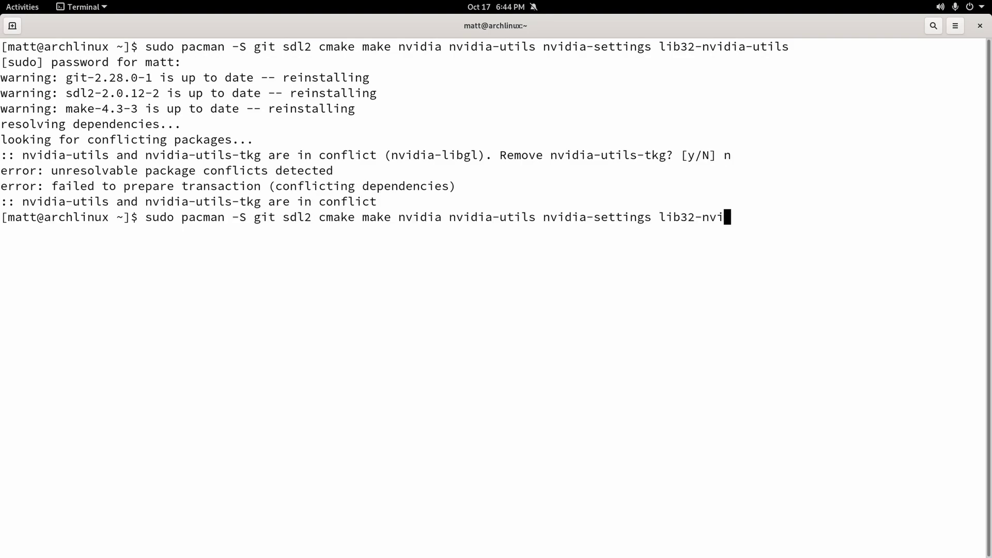
key("BackSpace")
key("BackSpace")
key("BackSpace")
key("BackSpace")
key("BackSpace")
key("BackSpace")
key("BackSpace")
key("BackSpace")
key("BackSpace")
key("BackSpace")
key("BackSpace")
key("BackSpace")
key("BackSpace")
key("BackSpace")
key("BackSpace")
key("BackSpace")
key("BackSpace")
key("BackSpace")
key("BackSpace")
key("BackSpace")
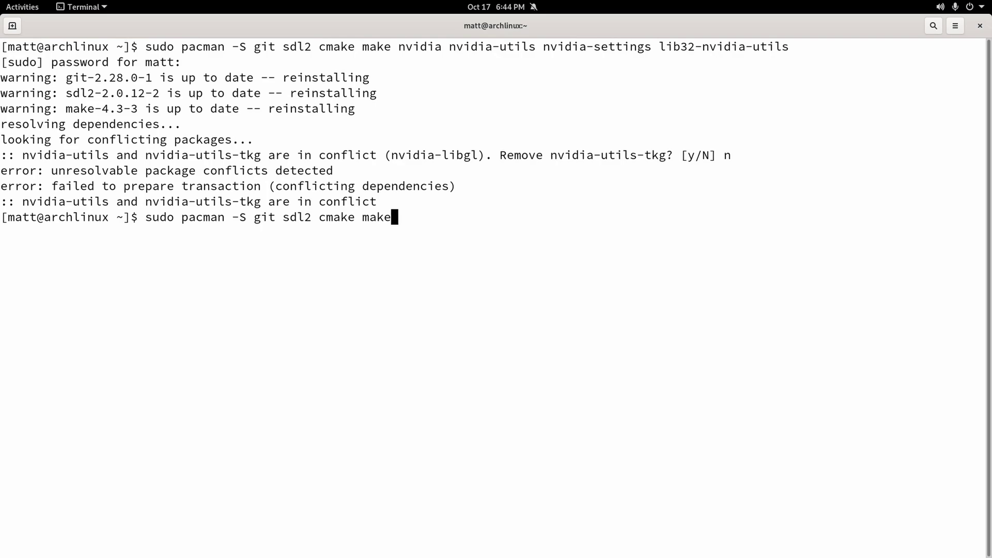
type("e")
key("Return")
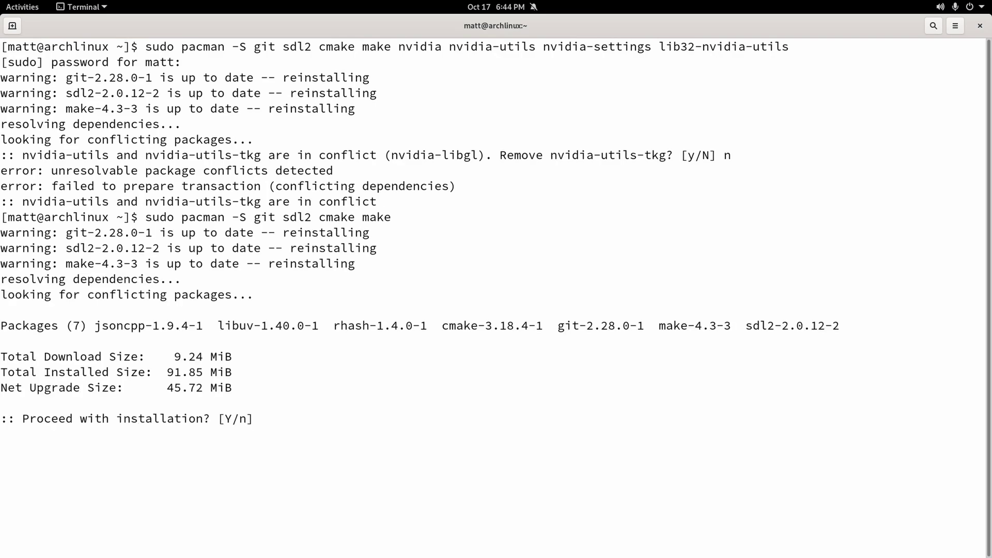
type("y")
key("Return")
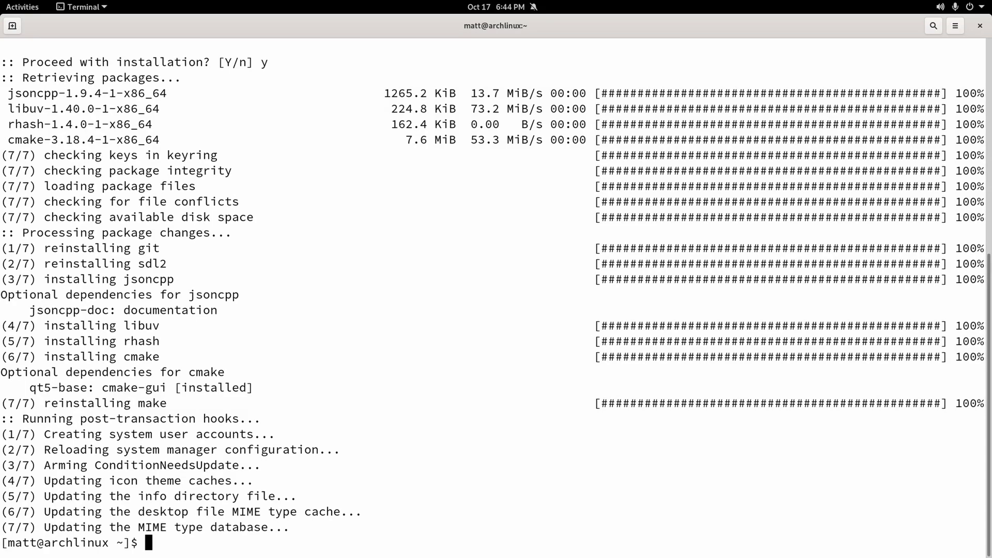
Recall the install command and start replacing its packages with vulkan.
key("Up")
key("BackSpace")
key("BackSpace")
key("BackSpace")
key("BackSpace")
key("BackSpace")
key("BackSpace")
key("BackSpace")
key("BackSpace")
key("BackSpace")
key("BackSpace")
key("BackSpace")
key("BackSpace")
key("BackSpace")
key("BackSpace")
key("BackSpace")
key("BackSpace")
key("BackSpace")
key("BackSpace")
key("BackSpace")
key("BackSpace")
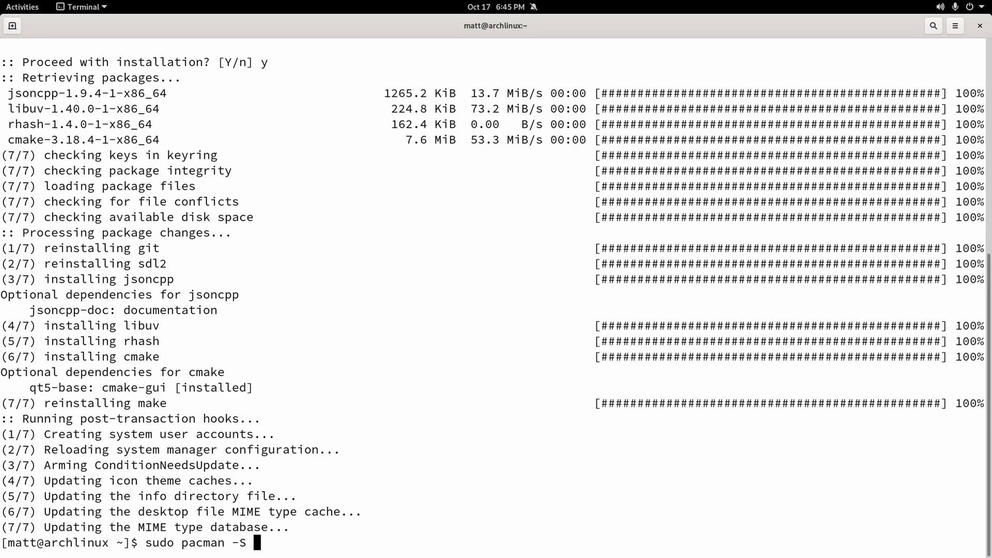
type("vulkjan")
Install vulkan-radeon with 'sudo pacman -S vulkan-radeon'.
key("BackSpace")
key("BackSpace")
type("an-radeon")
key("Return")
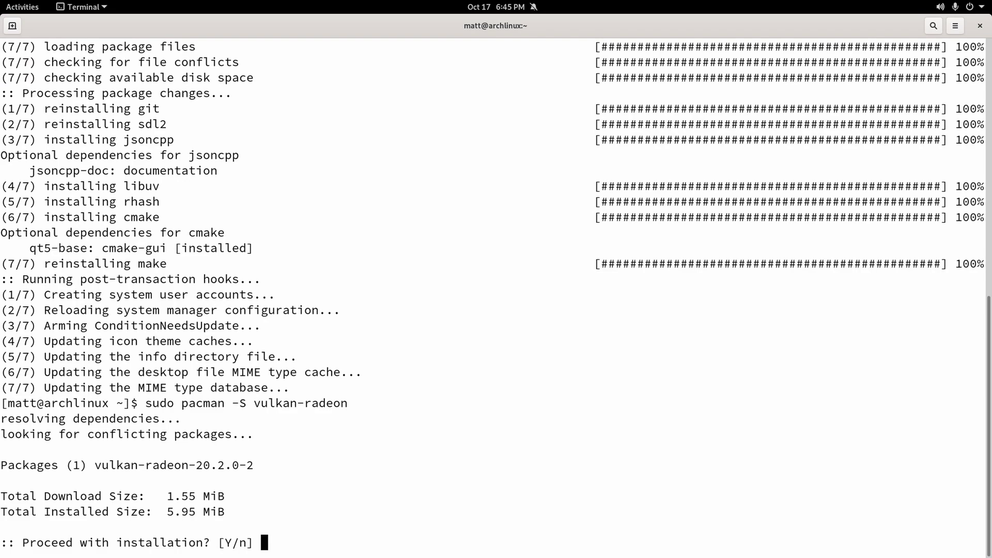
key("Return")
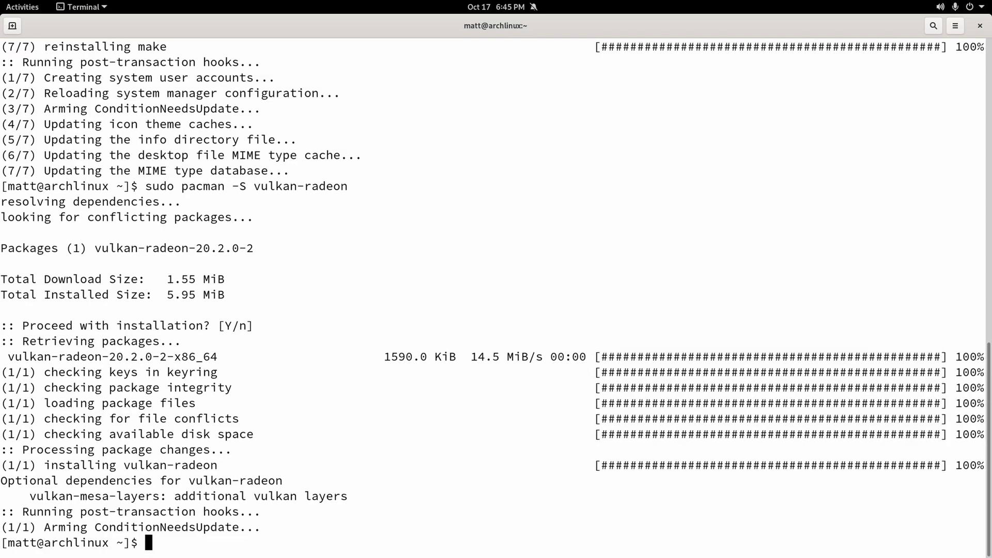
Change the command to 'pacman -Rc vulkan-radeon' and answer n at the removal prompt.
key("Up")
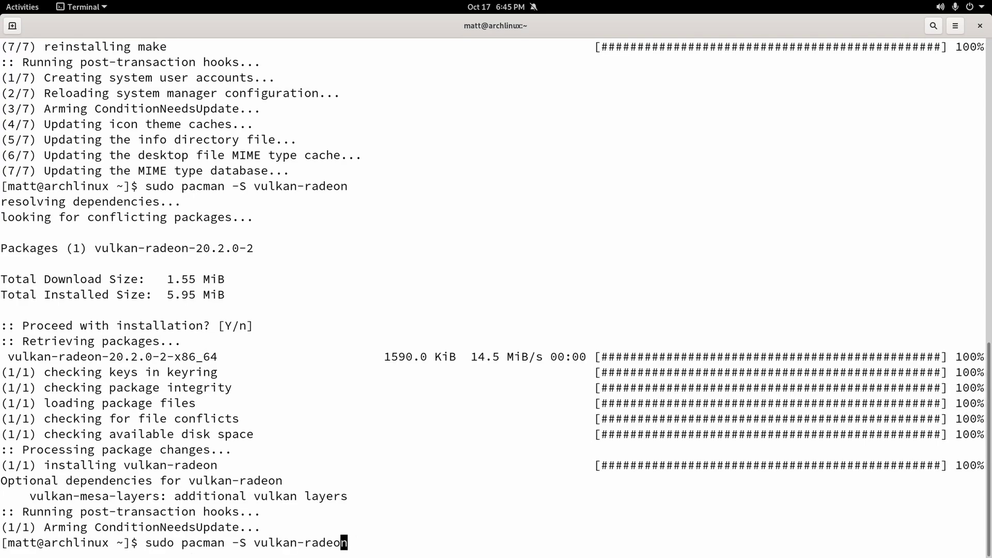
key("Left")
key("Left")
key("Left")
key("Left")
key("Left")
key("Left")
key("Left")
key("Left")
key("Left")
key("Left")
key("Left")
key("Left")
key("Left")
key("Left")
key("Left")
key("Delete")
key("Delete")
type("Rc")
key("Return")
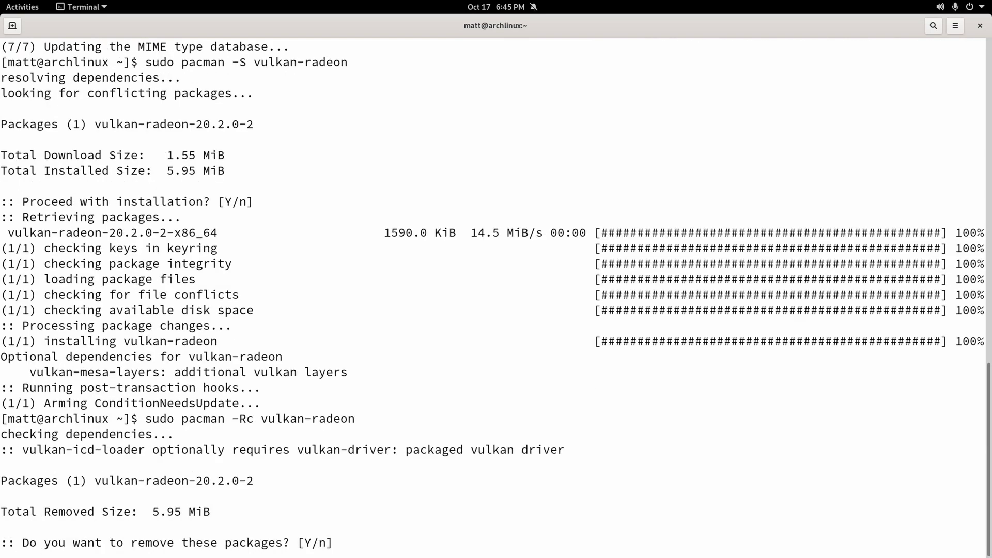
type("n")
key("Return")
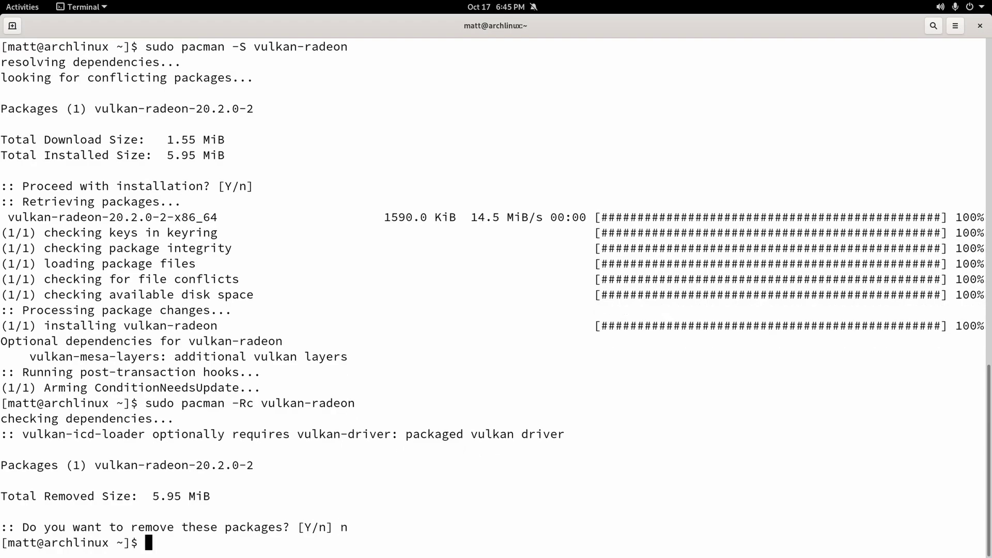
key("Up")
Run a full system upgrade with sudo pacman -Syu, accepting the libjpeg-turbo update.
key("Left")
key("Left")
key("Left")
key("Left")
key("Left")
key("Left")
key("Left")
key("Left")
key("Left")
key("Left")
key("Left")
key("Left")
key("Left")
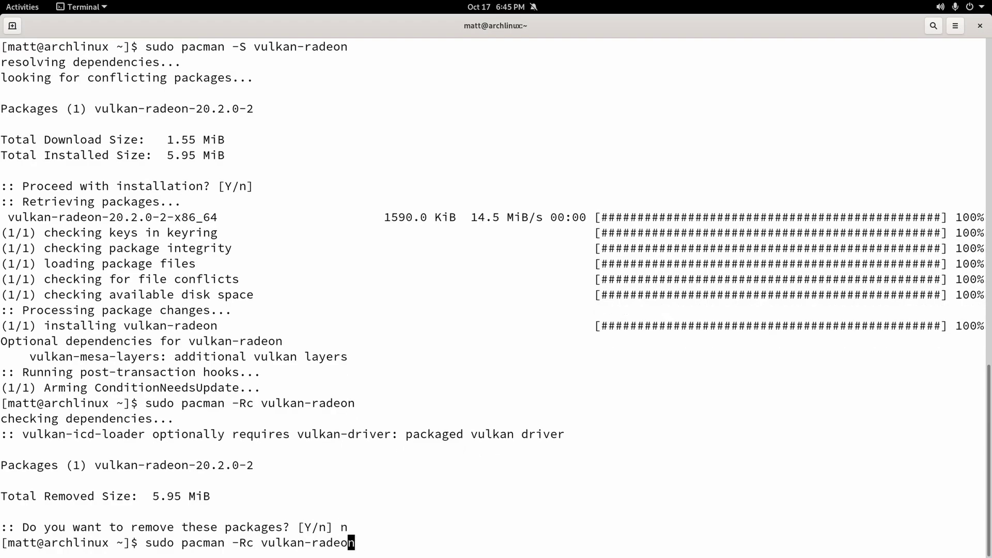
key("Right")
key("Right")
key("Right")
key("Right")
key("Right")
key("Right")
key("Right")
key("Right")
key("Right")
key("Right")
key("Right")
key("Right")
key("Right")
key("BackSpace")
key("BackSpace")
key("BackSpace")
key("BackSpace")
key("BackSpace")
key("BackSpace")
key("BackSpace")
key("BackSpace")
key("BackSpace")
key("BackSpace")
key("BackSpace")
key("BackSpace")
key("BackSpace")
key("BackSpace")
key("BackSpace")
key("BackSpace")
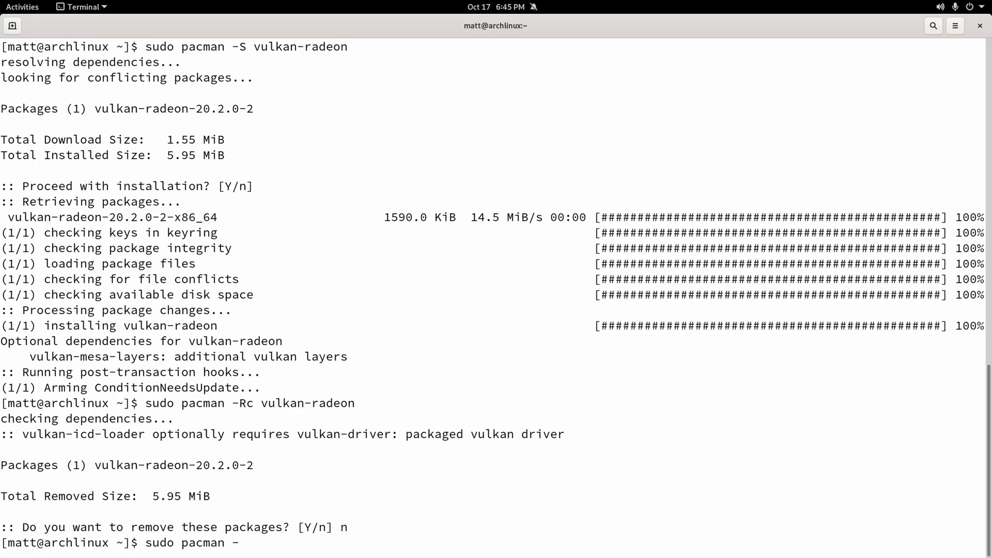
type("syu")
key("Left")
key("Left")
key("Left")
key("Delete")
type("S")
key("Return")
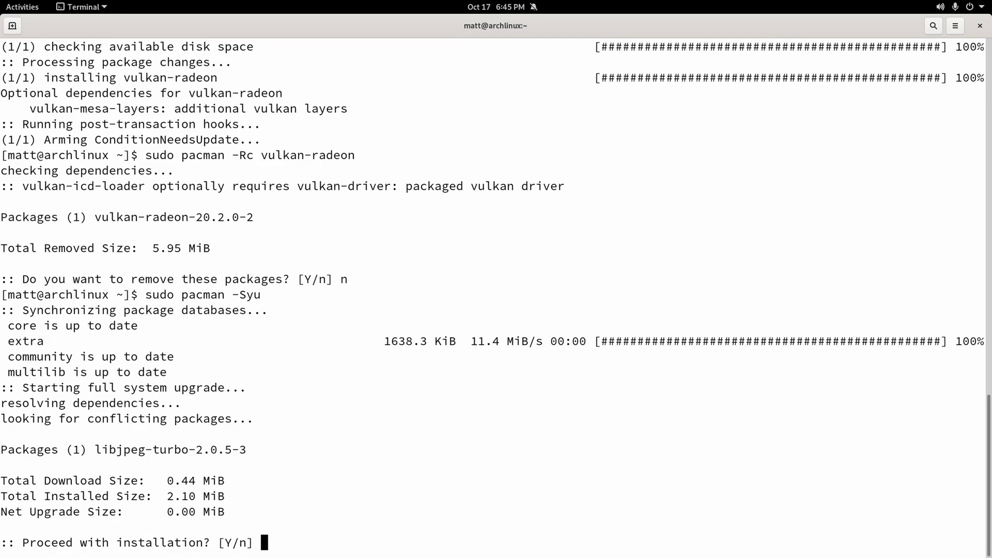
type("y")
key("Return")
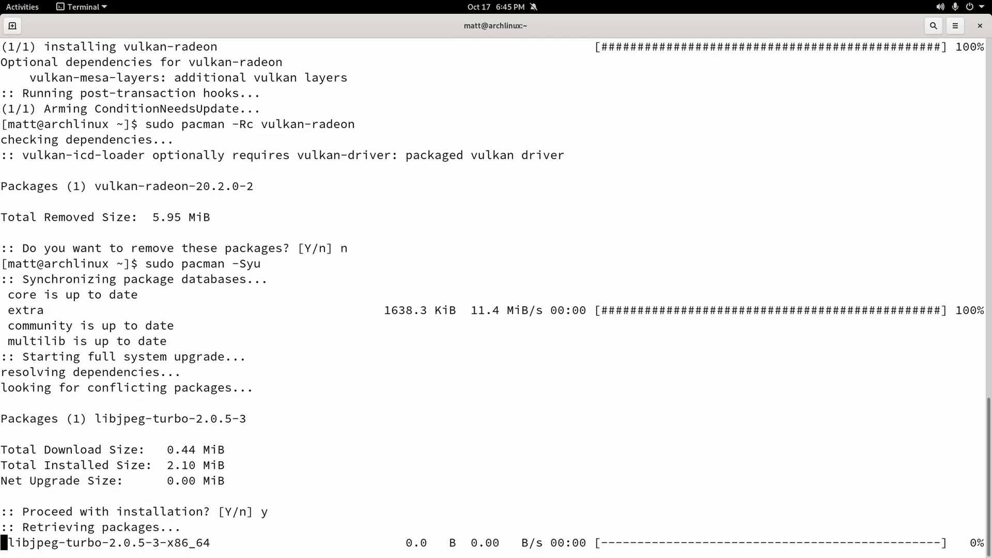
Resync the package databases with sudo pacman -Sy, then enter sudo gedit /etc/pacman.conf.
key("Up")
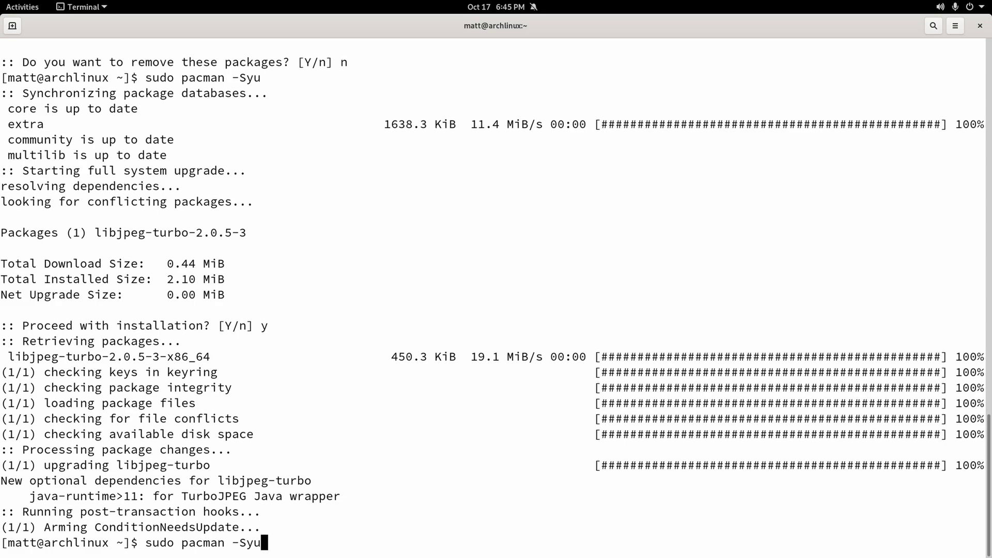
key("BackSpace")
key("Return")
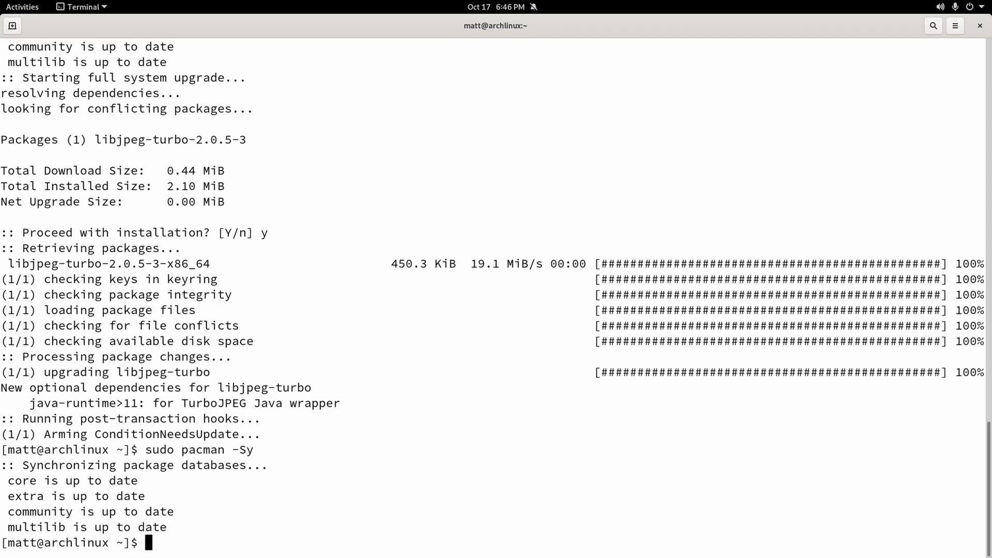
type("sudo")
type("ged")
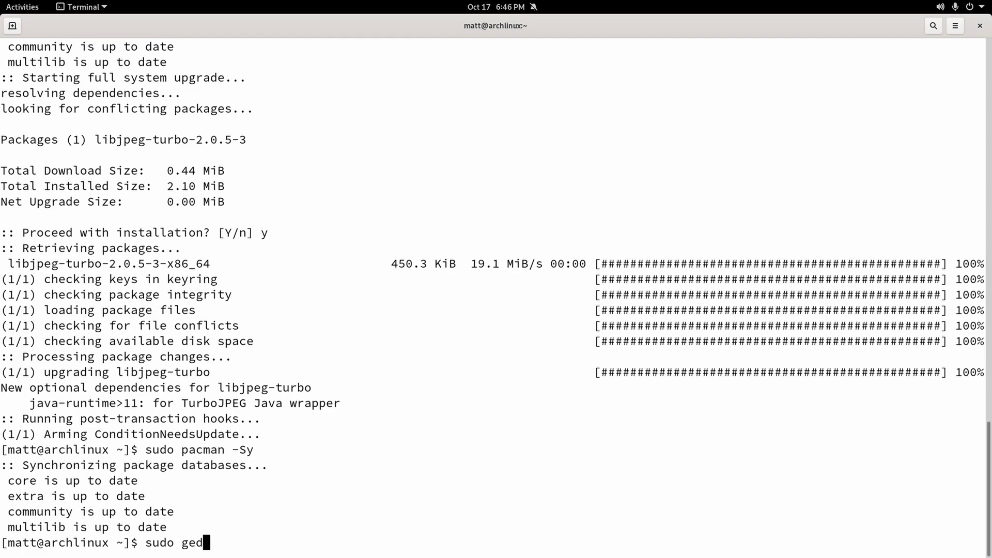
type("it /etc/pacman.conf")
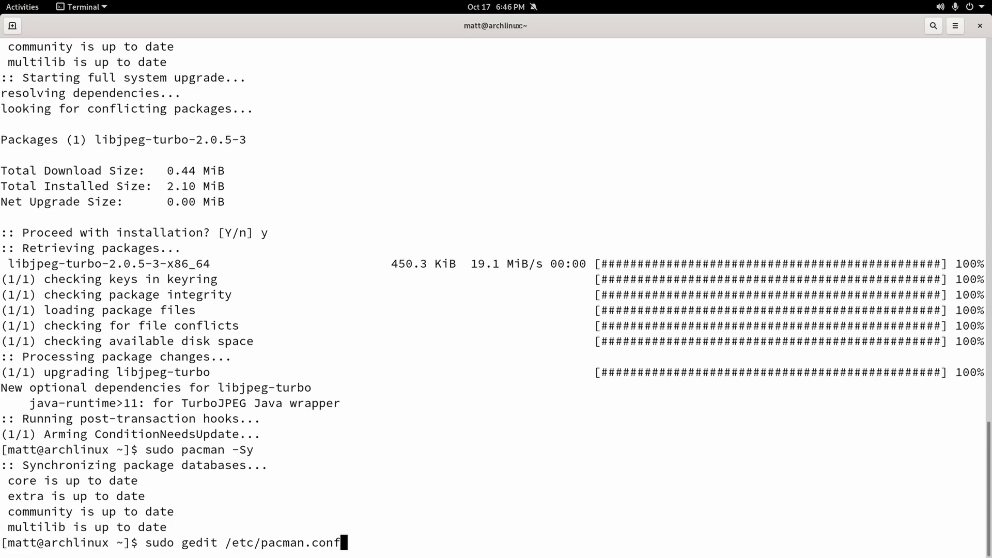
Open pacman.conf in gedit as root, toggle the # on [multilib-testing], and close without saving.
key("Return")
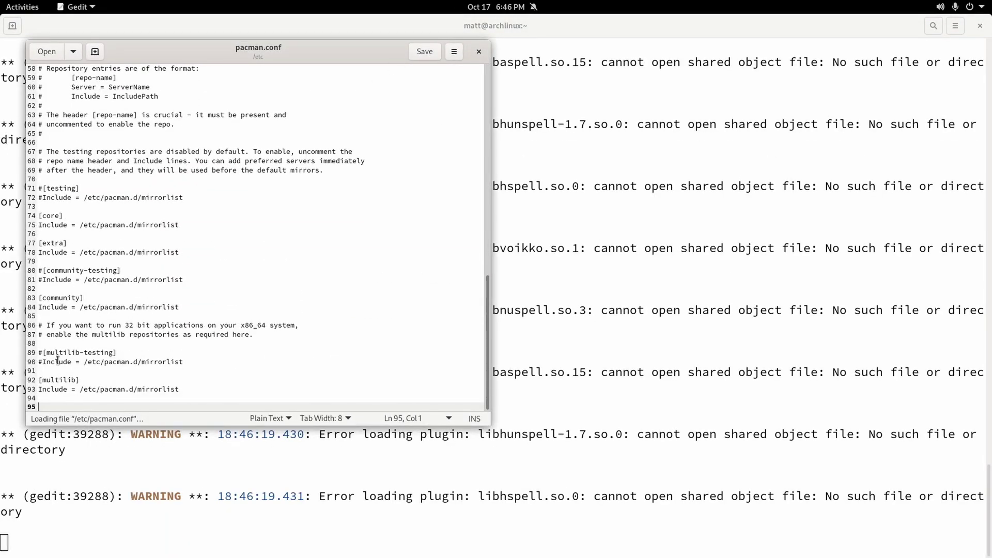
left_click(45, 381)
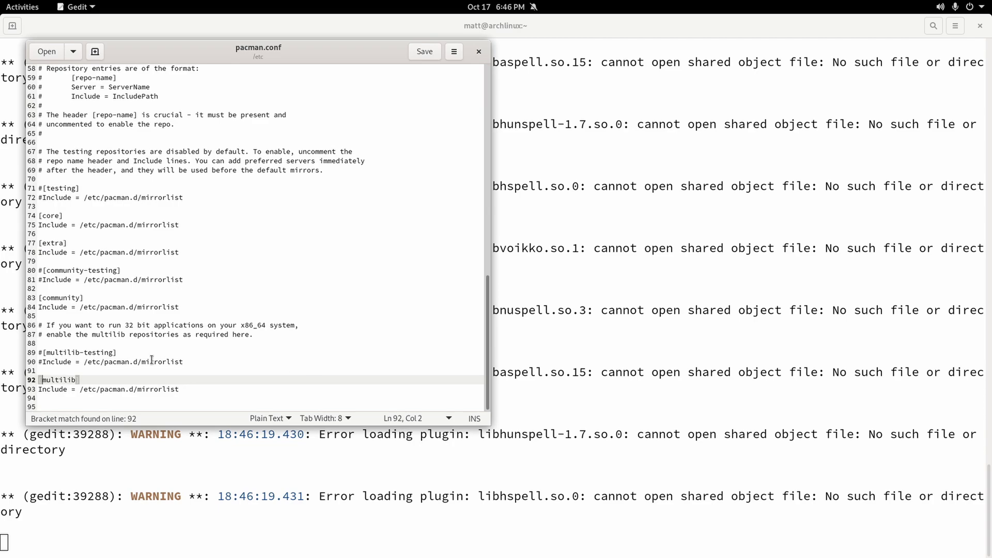
left_click(37, 356)
left_click_drag(197, 361, 38, 353)
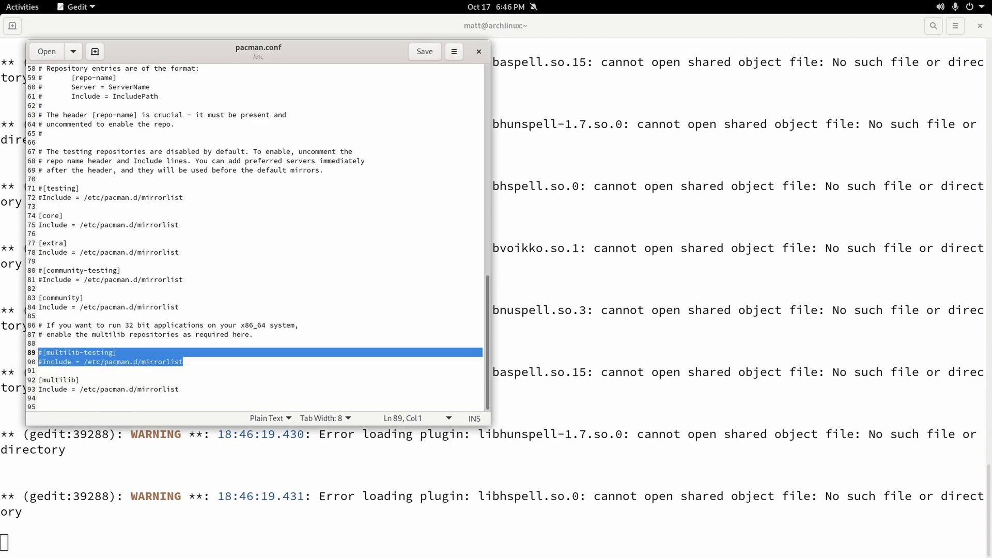
key("Left")
key("Right")
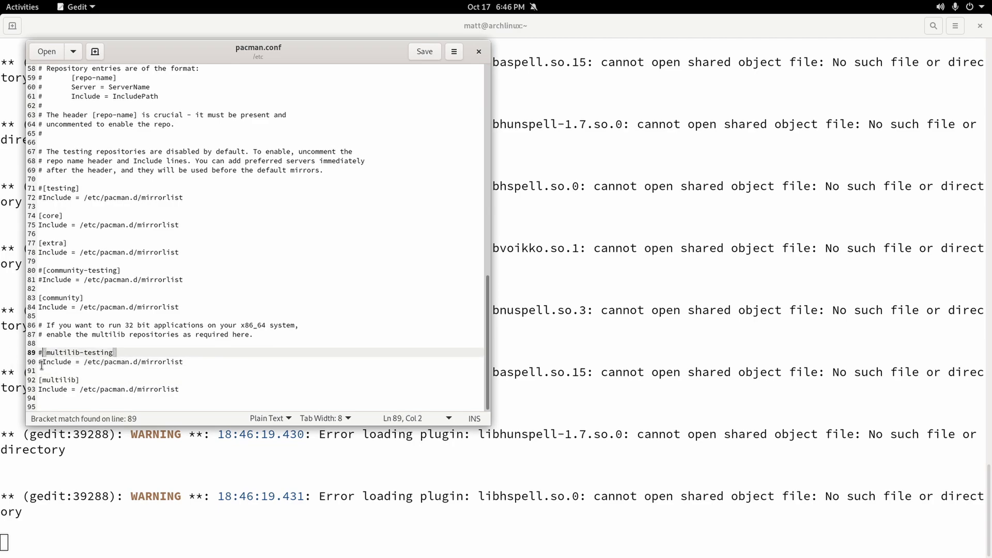
key("BackSpace")
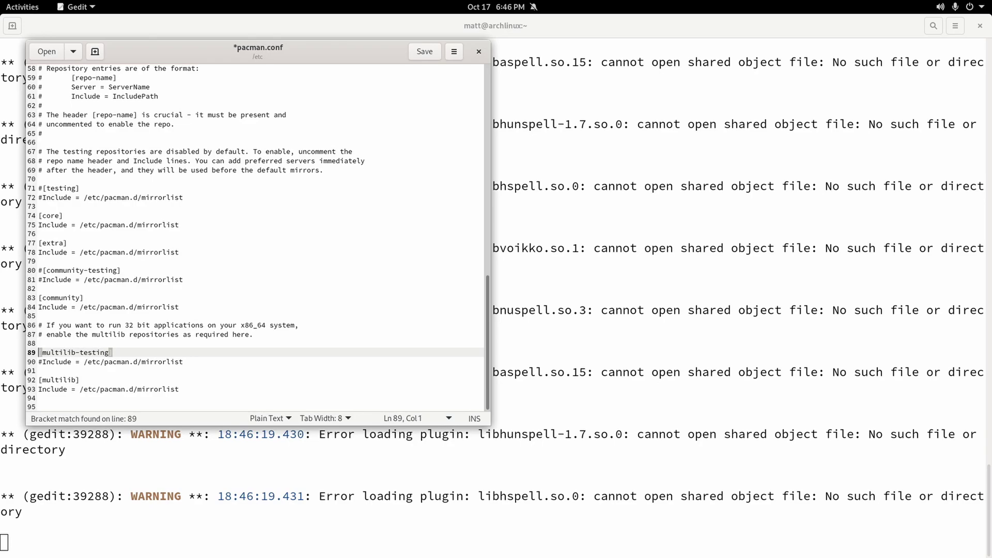
type("#")
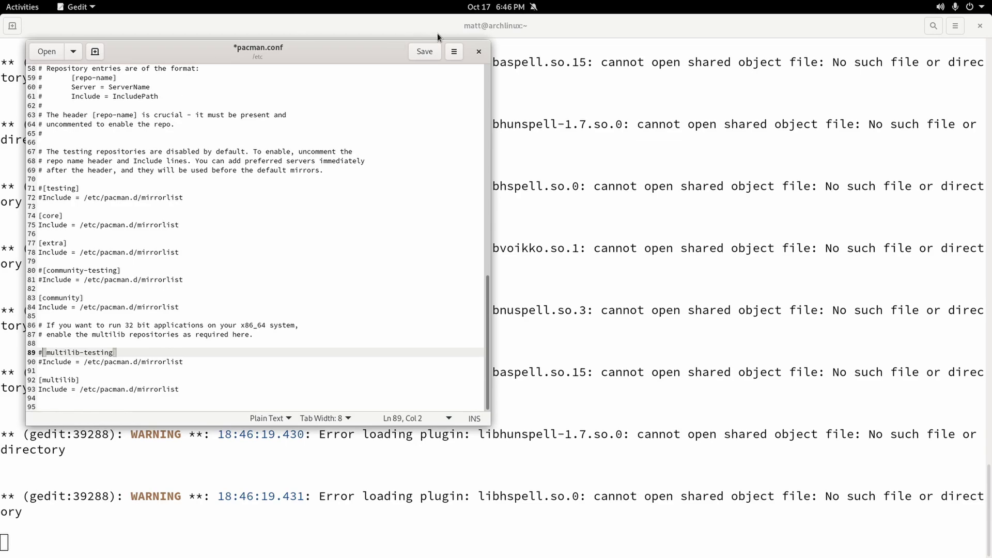
left_click(479, 50)
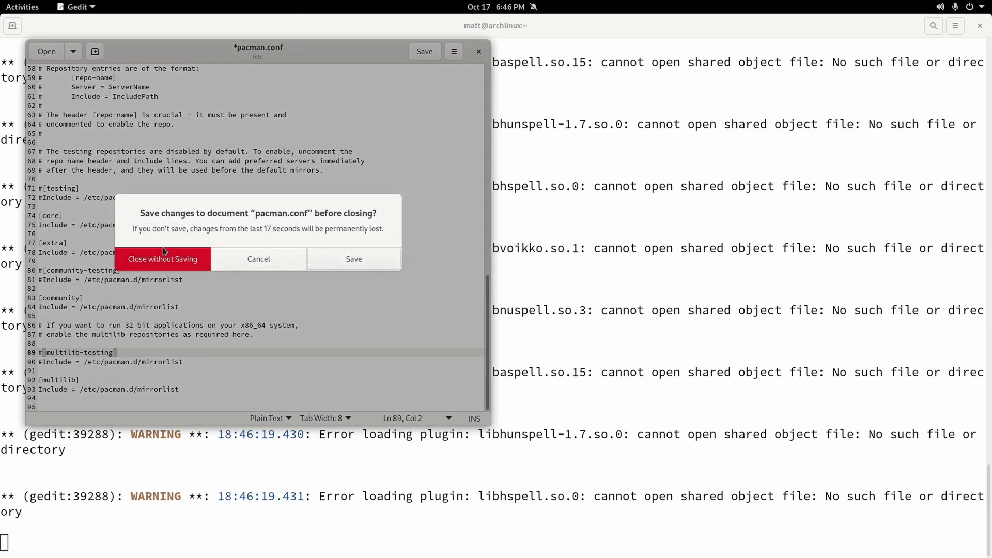
left_click(162, 261)
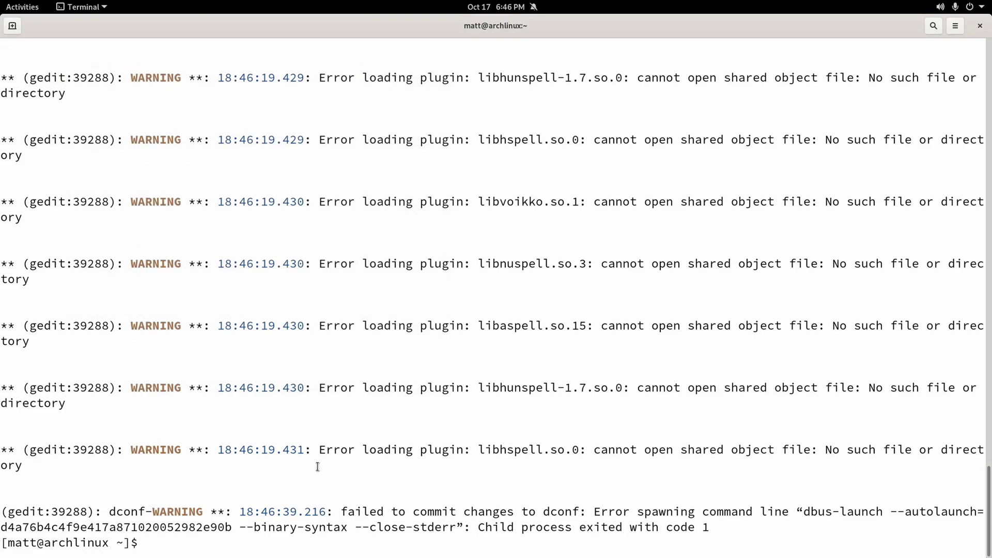
Rerun sudo pacman -Sy so core, extra, community and multilib report up to date, then close the terminal.
key("Up")
key("Up")
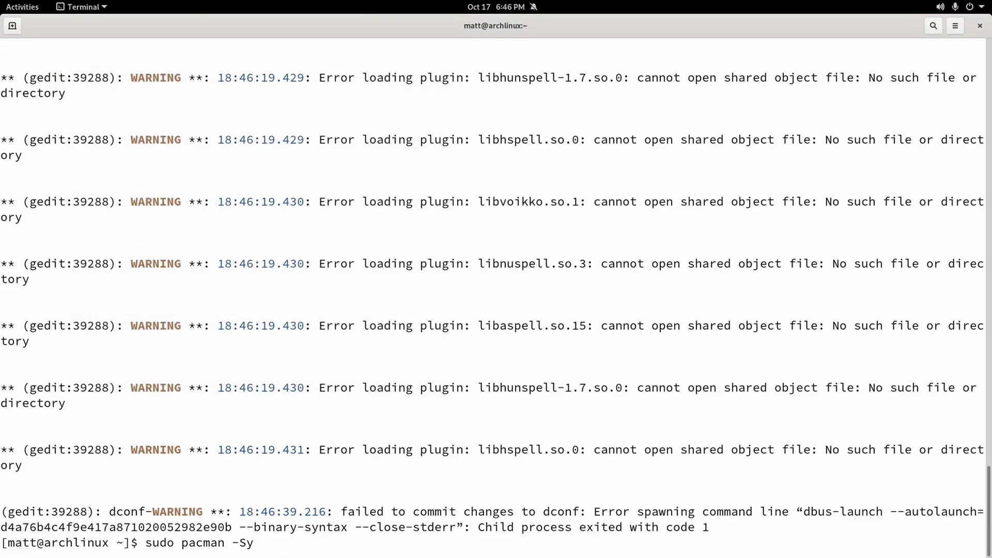
key("Return")
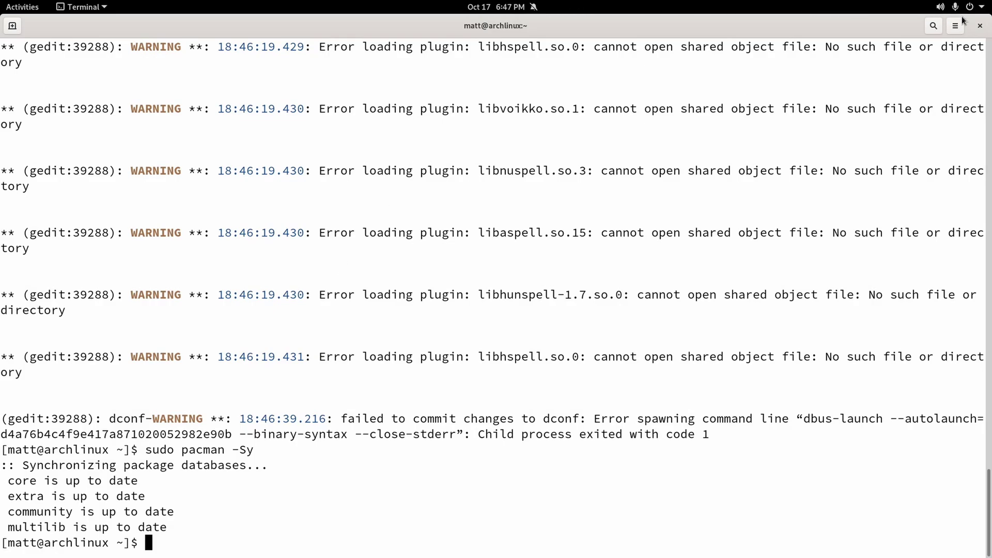
left_click(978, 27)
left_click(468, 7)
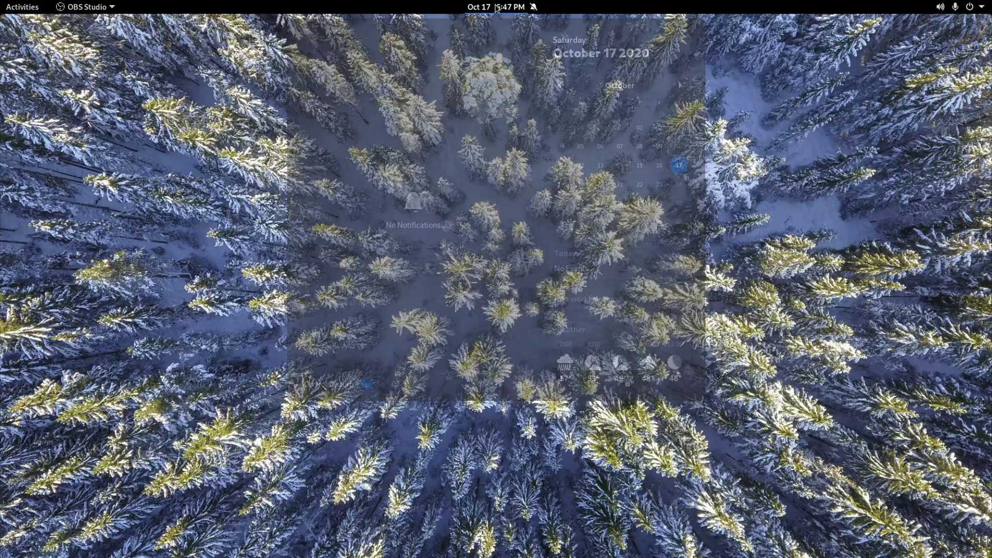
left_click(259, 144)
left_click(31, 5)
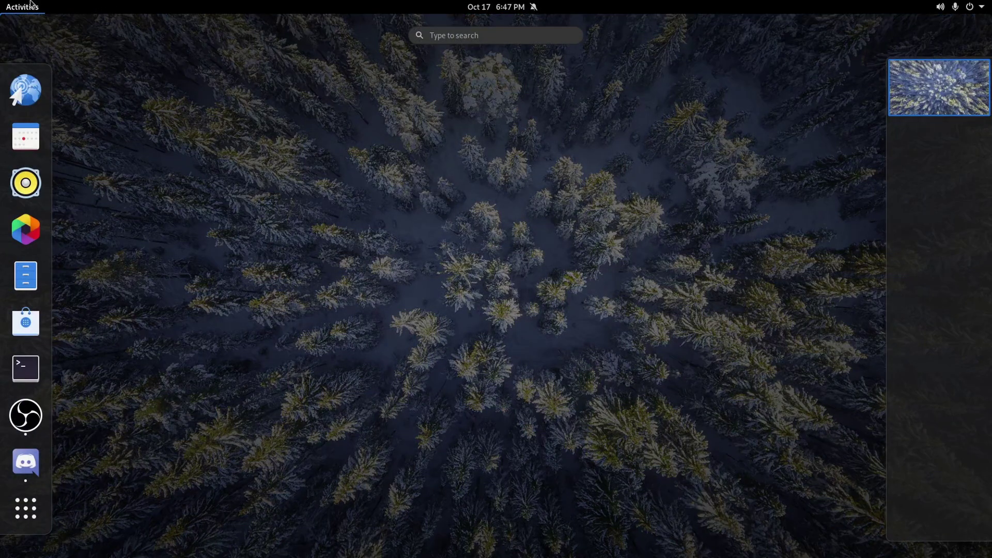
left_click(31, 5)
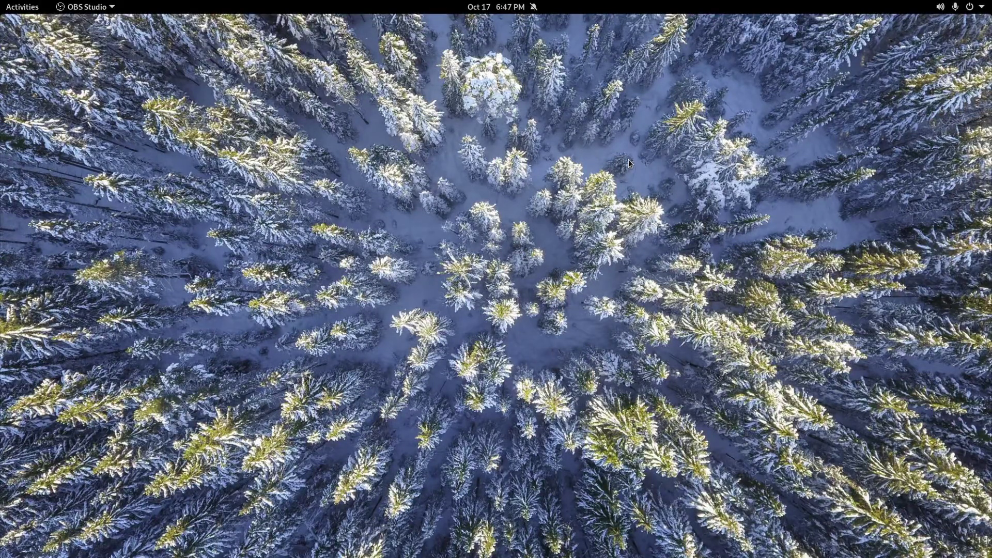